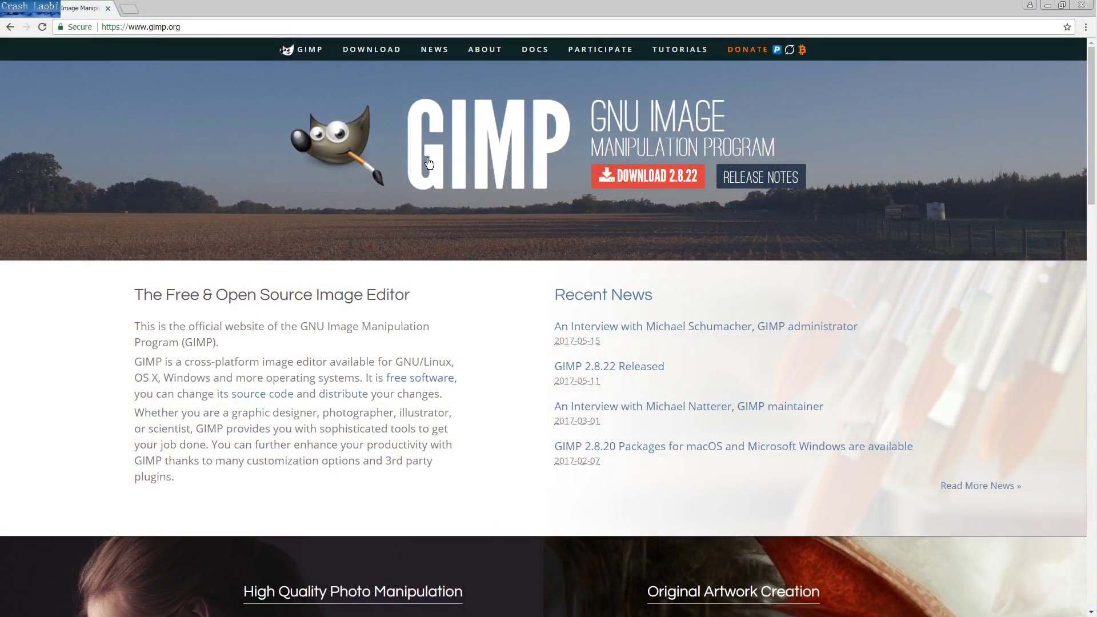
Visit the GIMP downloads page, then close the 7-Zip download page to return to Texture templates
click(364, 51)
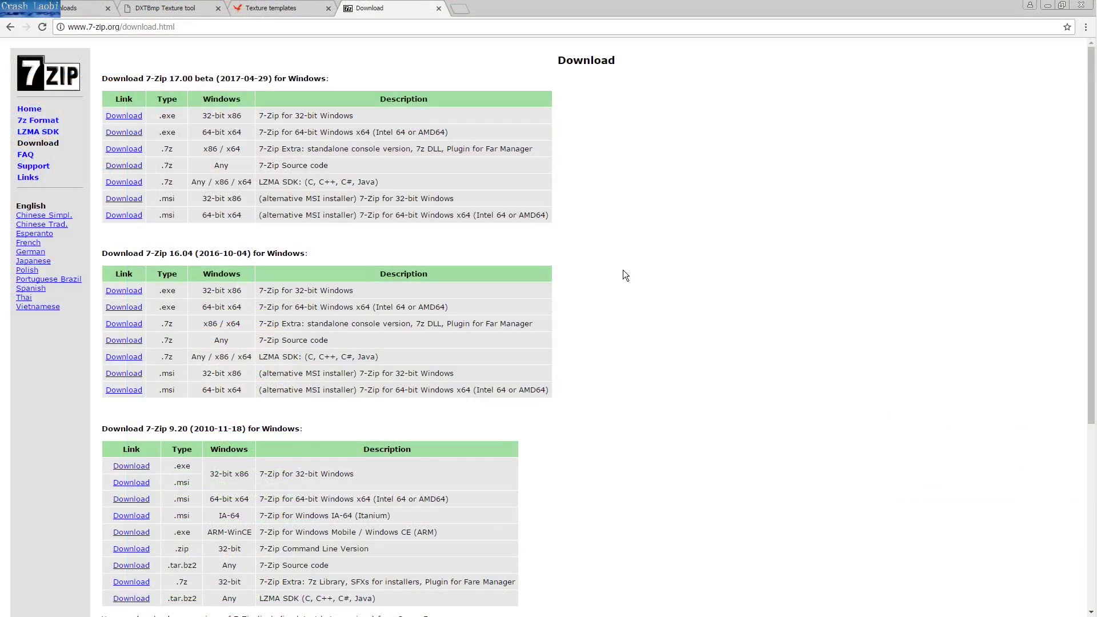
key(ctrl+w)
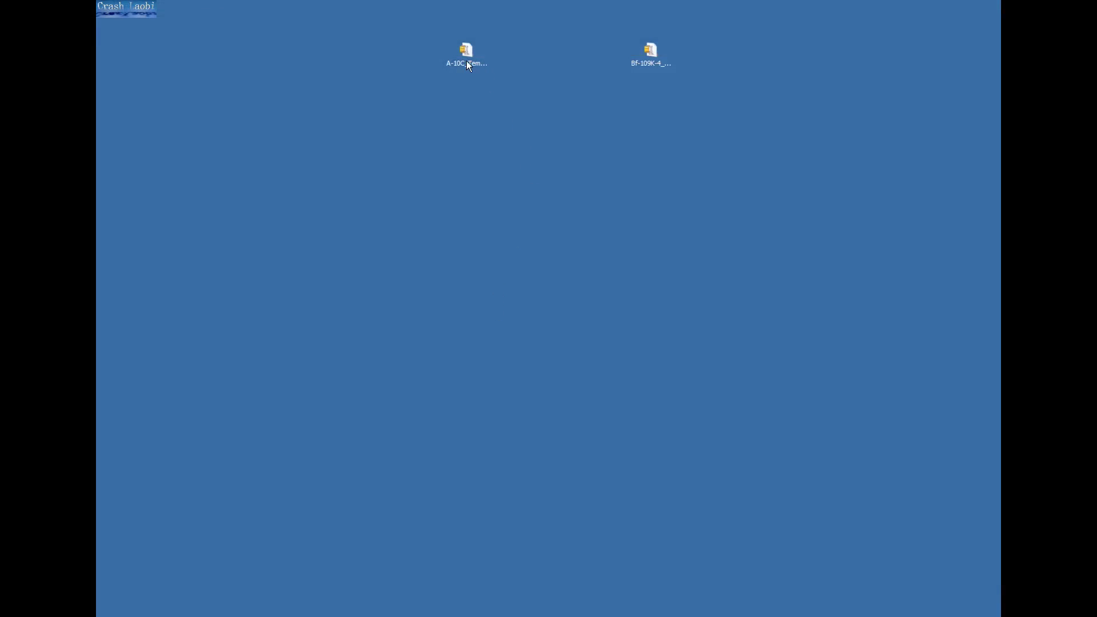
Extract the A-10C template rar, copy the Doraemon PNG into it, and open A-10C_104_1-a
right_click(466, 59)
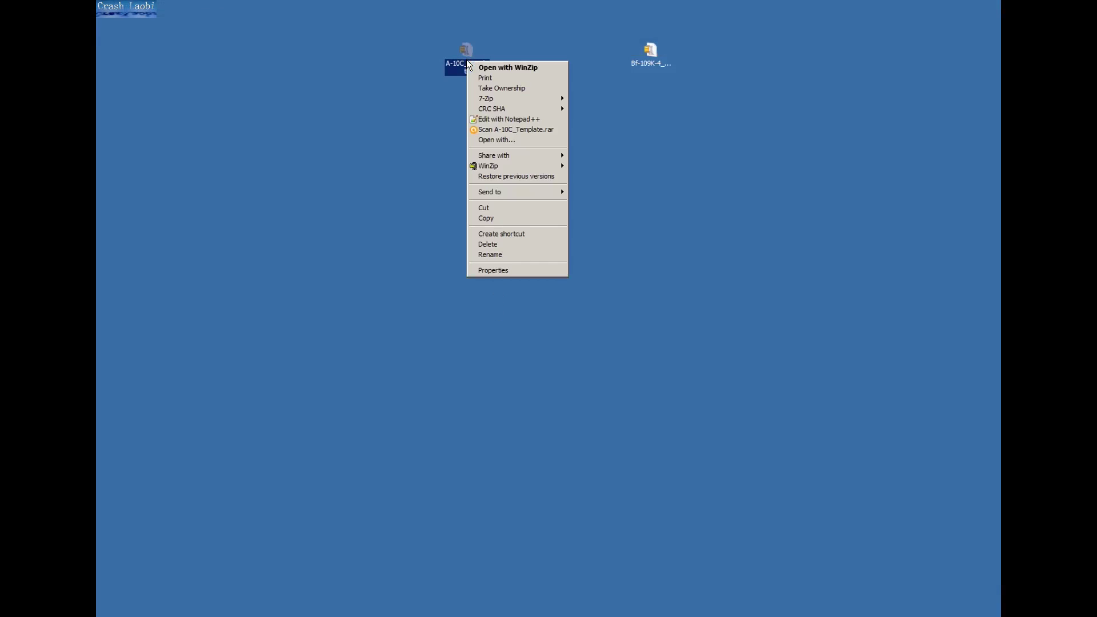
mouse_move(514, 99)
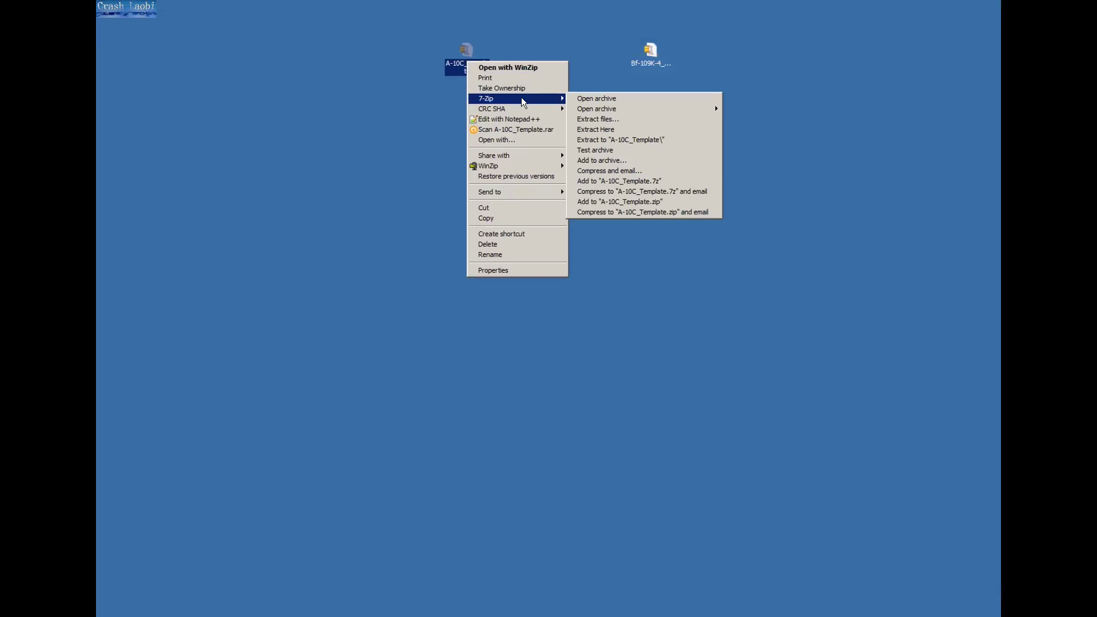
click(635, 141)
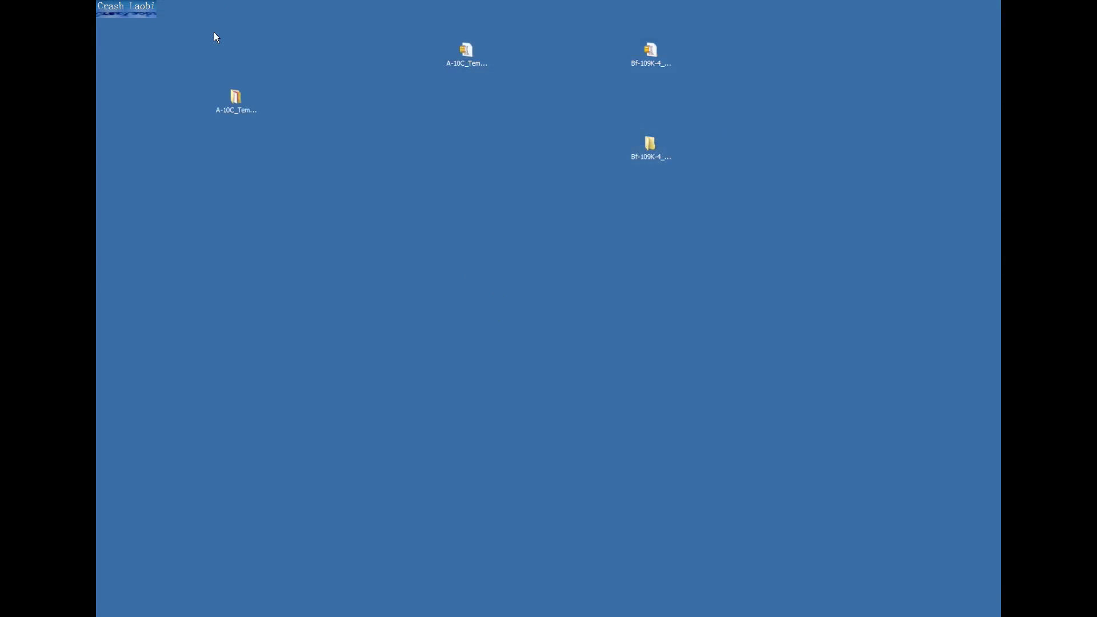
double_click(231, 106)
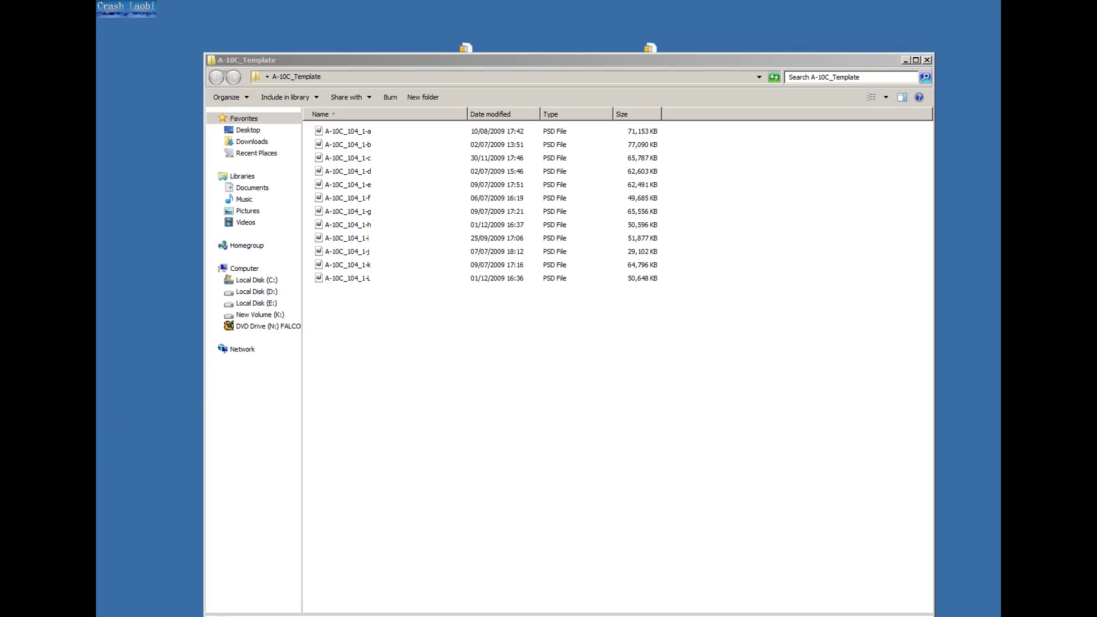
drag(405, 353, 404, 351)
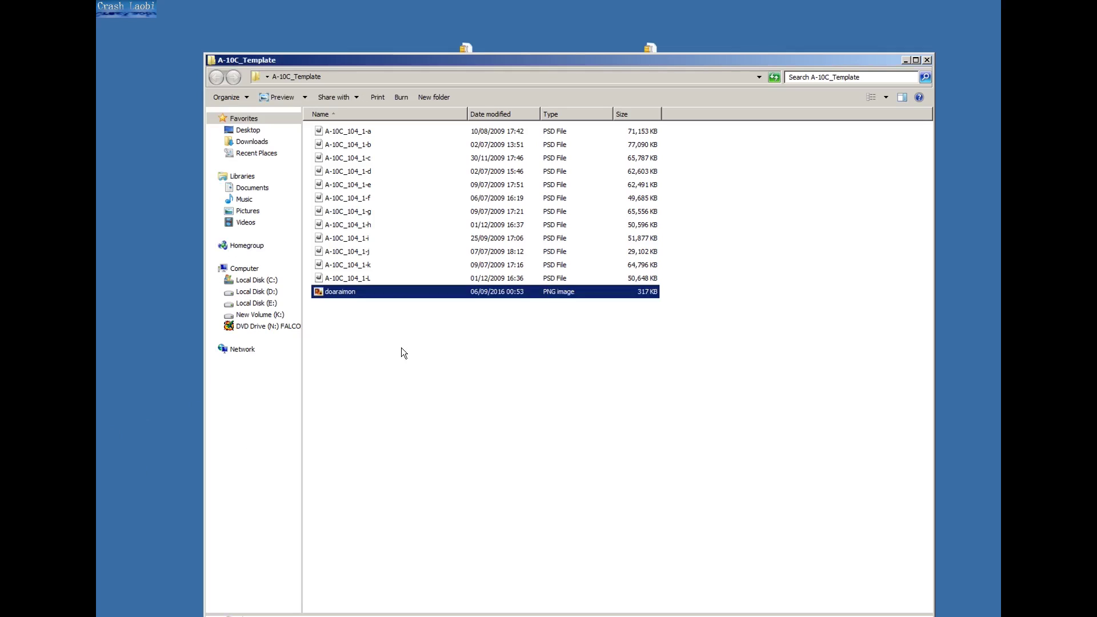
click(343, 130)
double_click(342, 131)
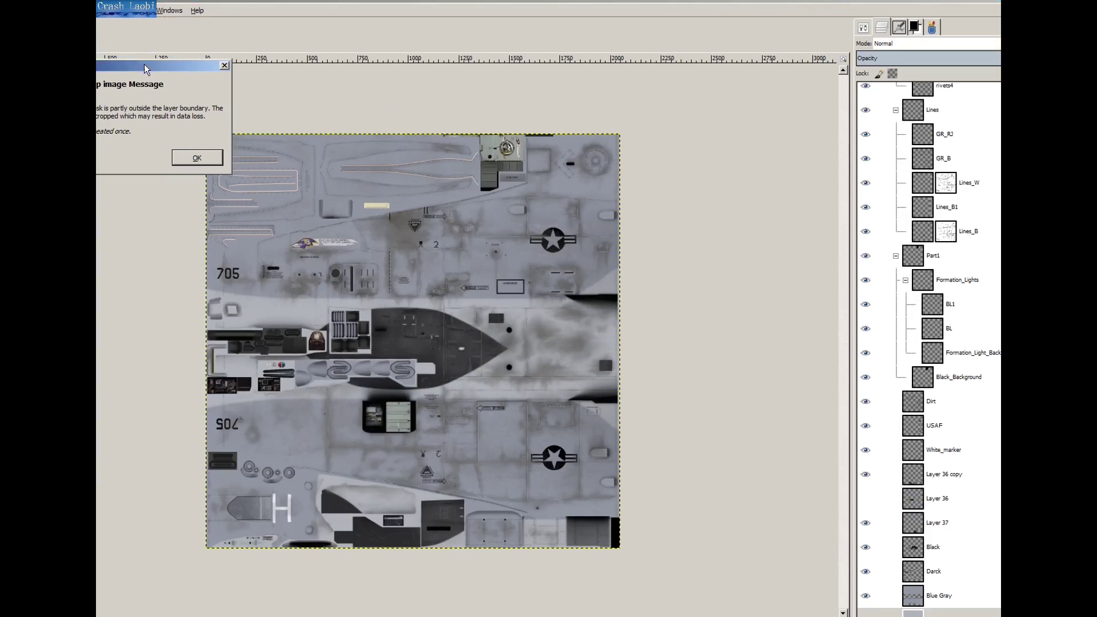
Dismiss the layer-boundary warning and hide the USAF insignia layer
drag(138, 68, 270, 78)
click(330, 172)
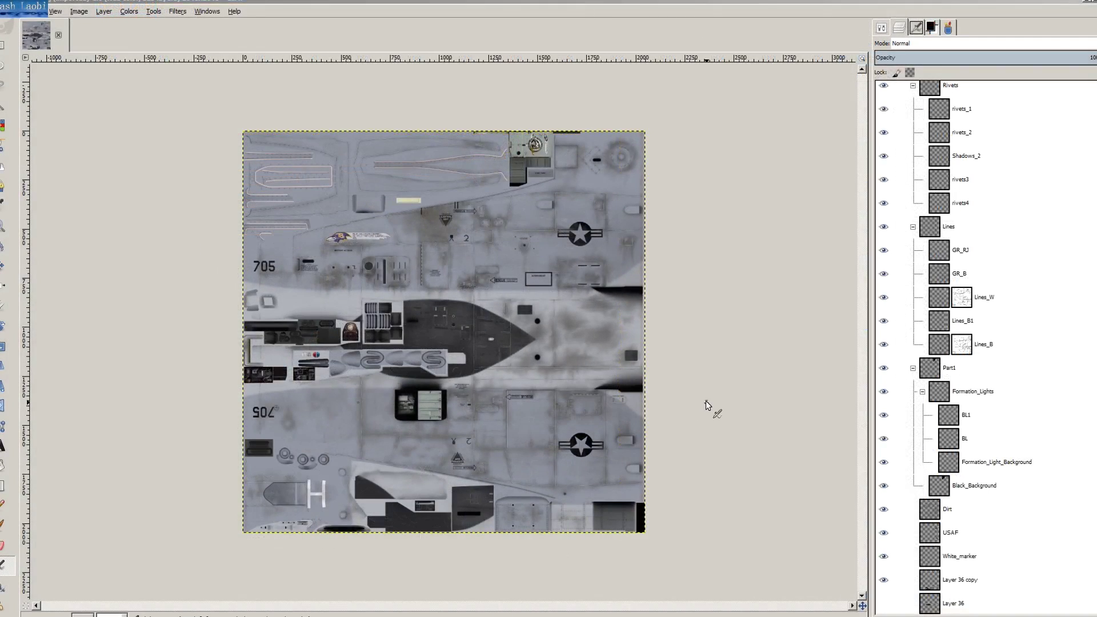
scroll(943, 386, down, 4)
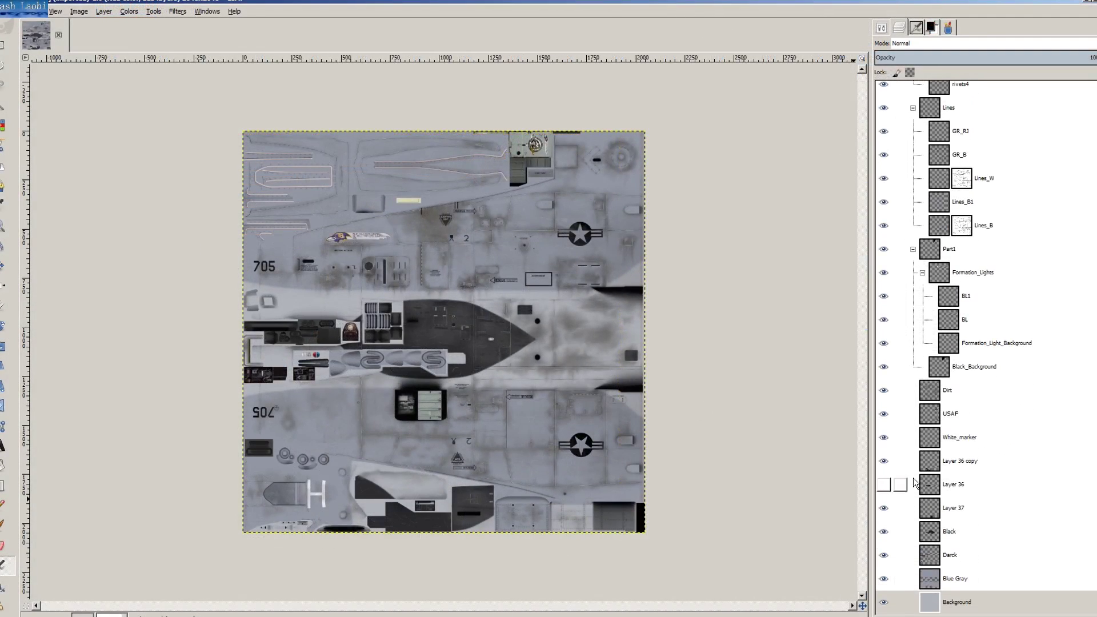
click(886, 415)
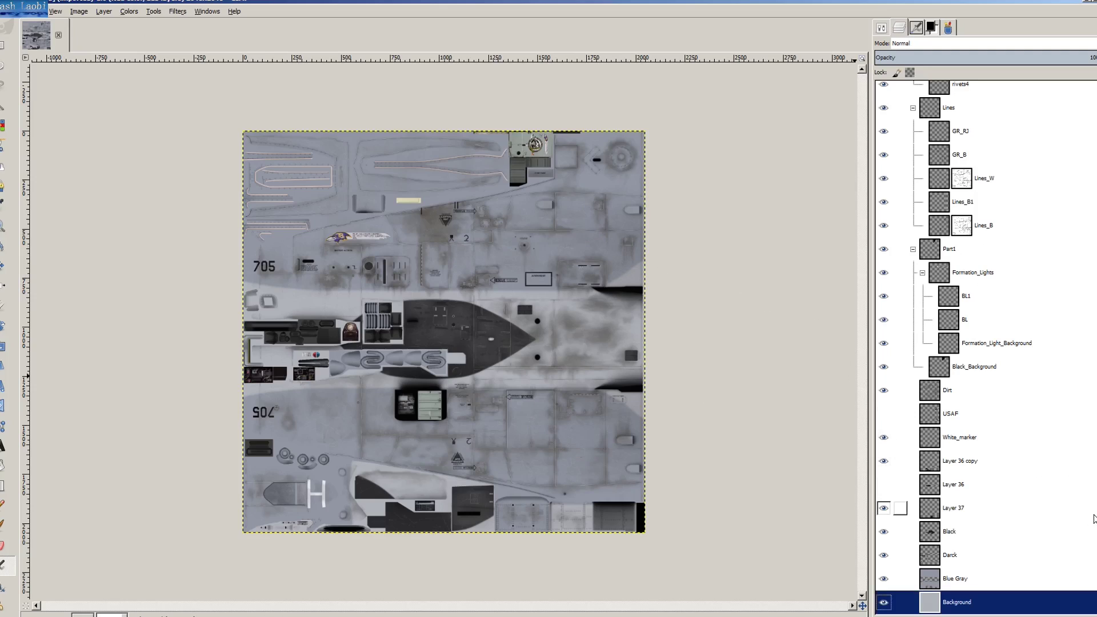
scroll(892, 506, up, 2)
scroll(1089, 343, up, 5)
scroll(1089, 326, up, 5)
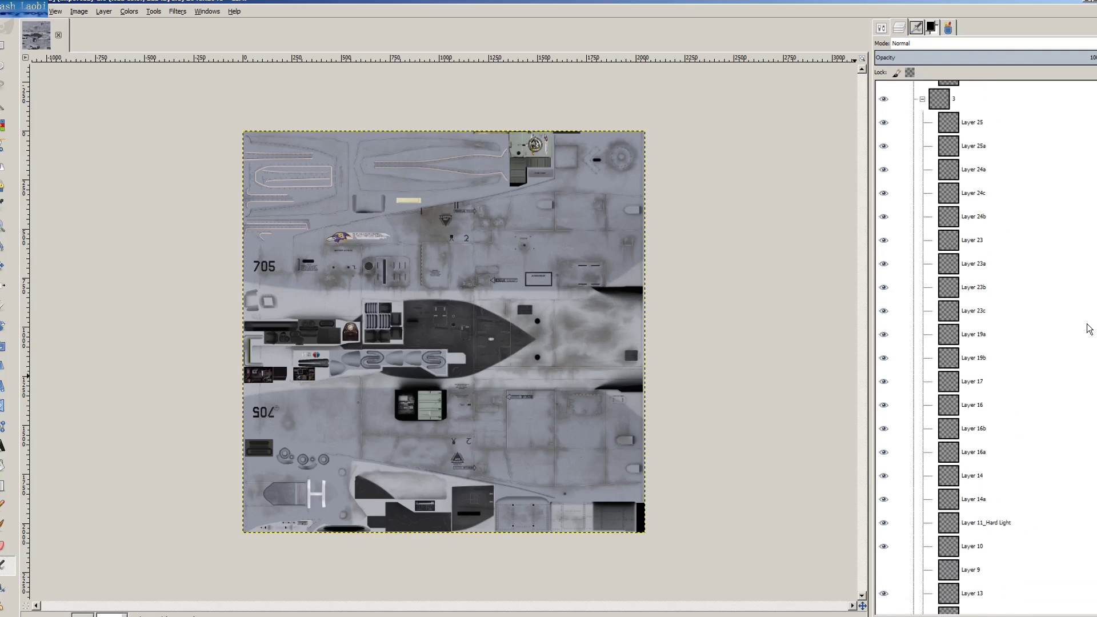
scroll(1091, 291, up, 5)
scroll(1092, 250, up, 5)
scroll(1092, 240, up, 5)
scroll(1093, 197, up, 5)
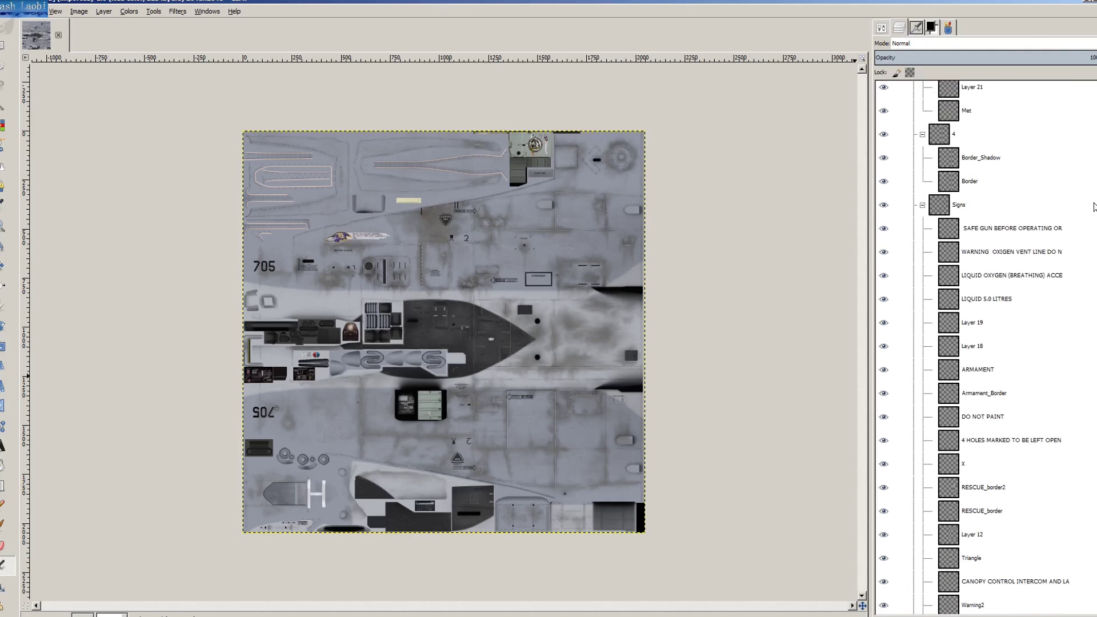
scroll(1093, 146, up, 5)
scroll(1092, 95, up, 5)
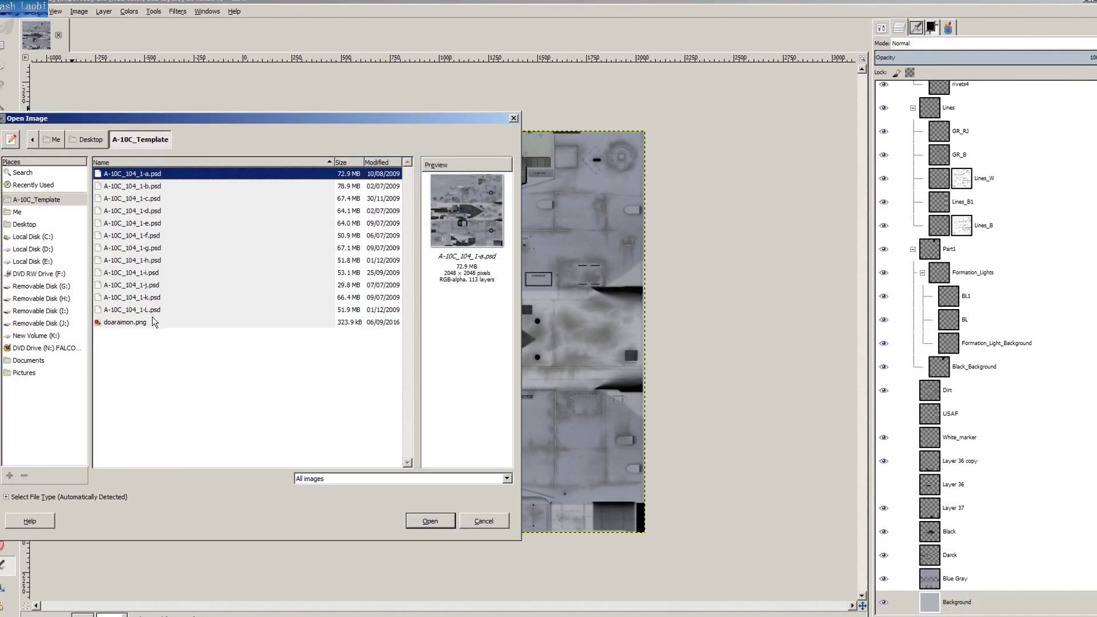
Open doaraimon.png, copy the whole picture, and switch back to the A-10C texture image
click(144, 322)
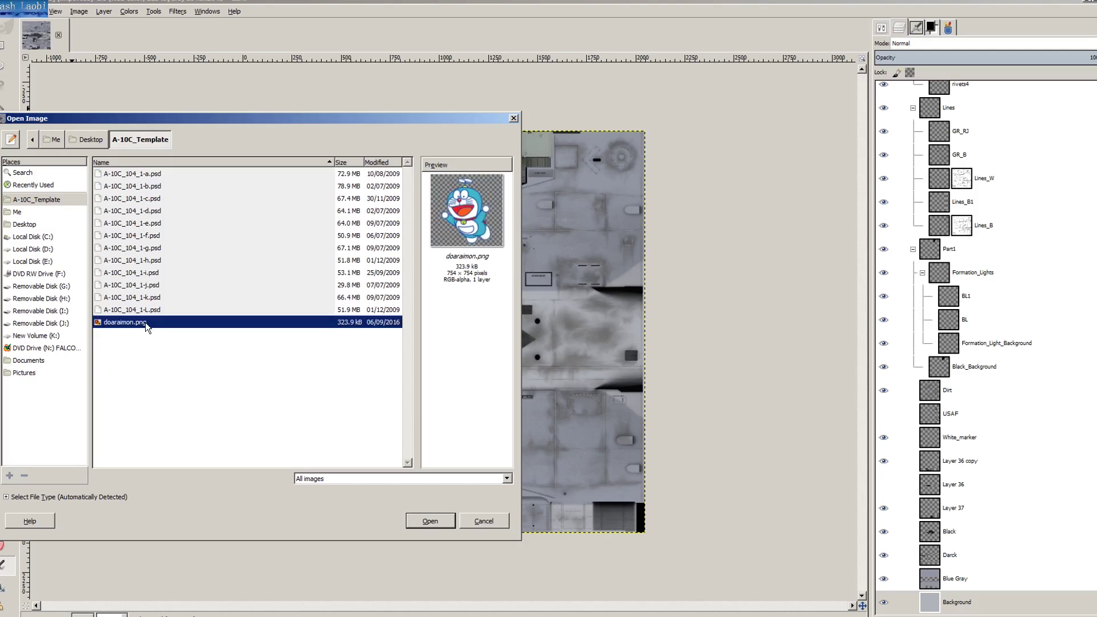
click(431, 522)
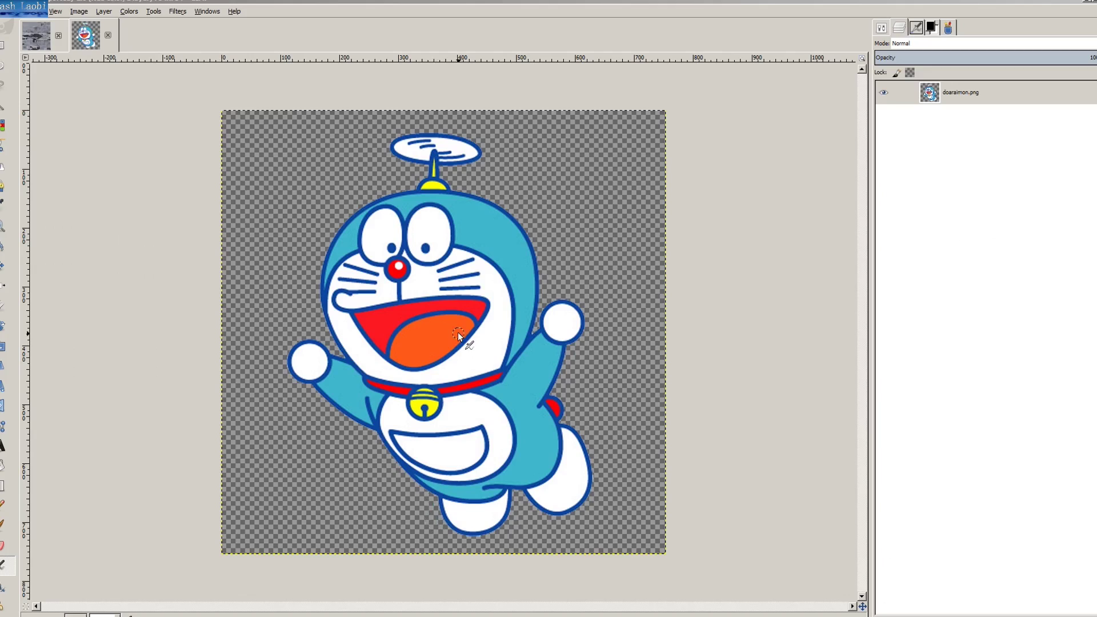
right_click(444, 287)
mouse_move(482, 312)
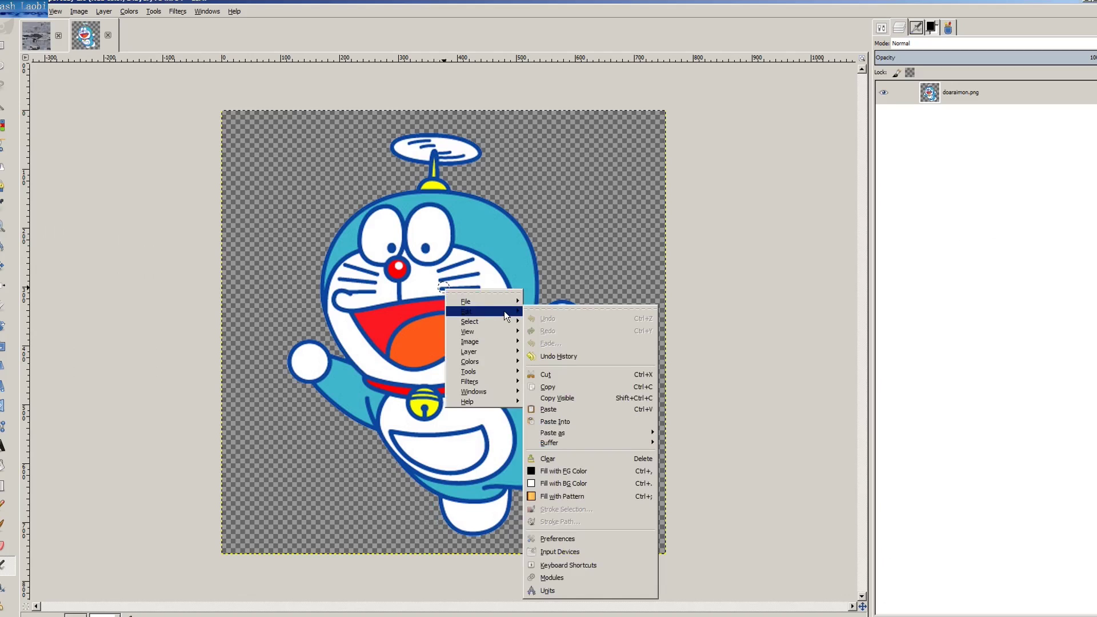
click(552, 387)
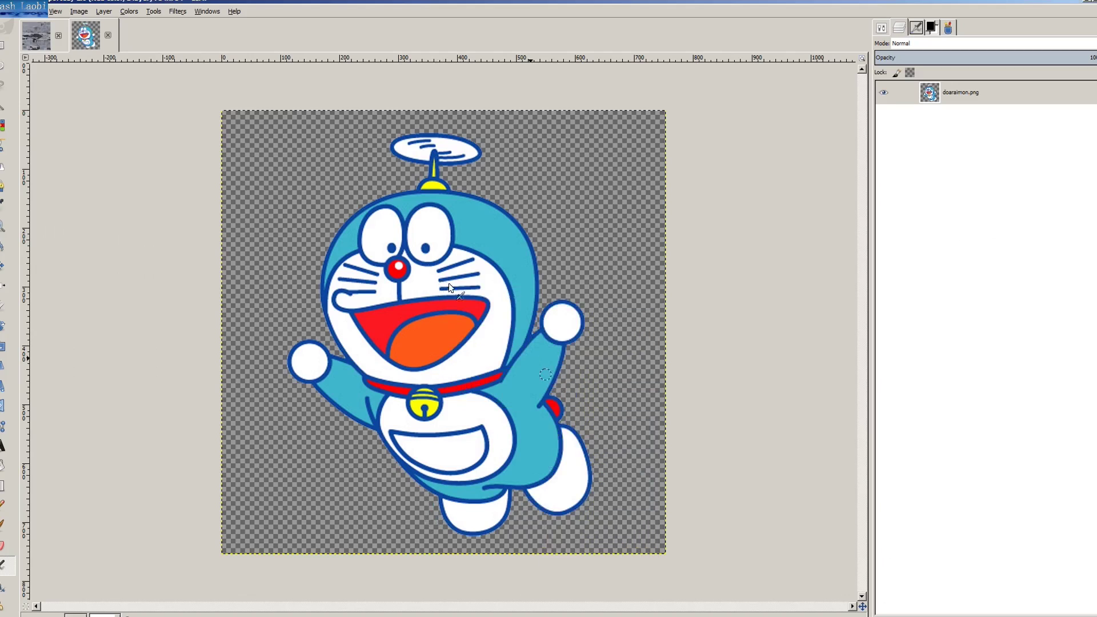
click(44, 35)
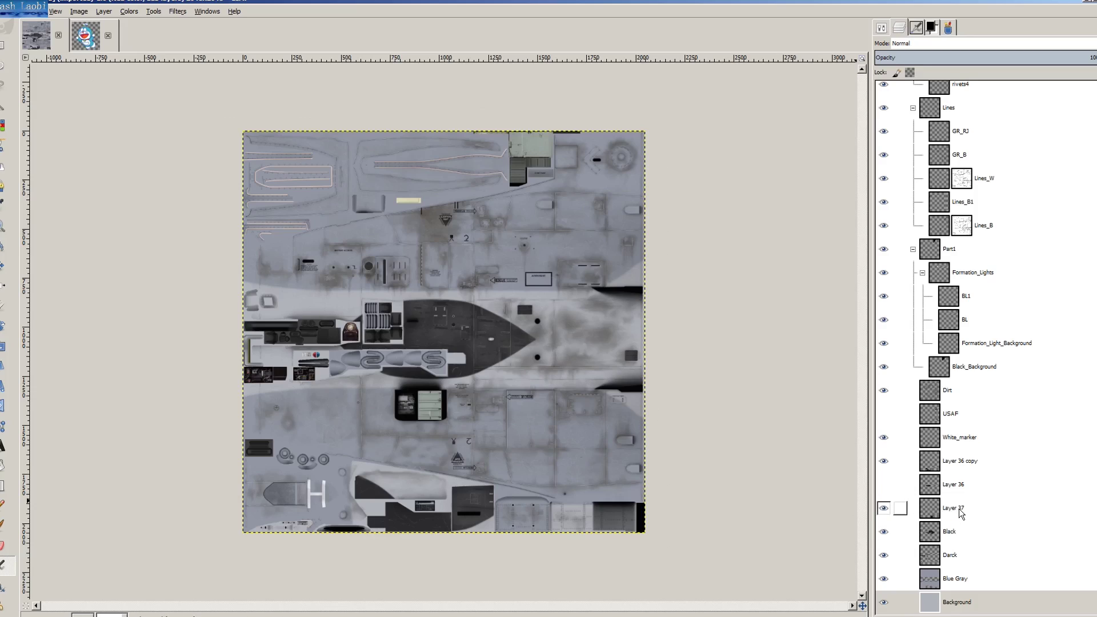
Add a new transparent layer above the USAF layer
right_click(987, 412)
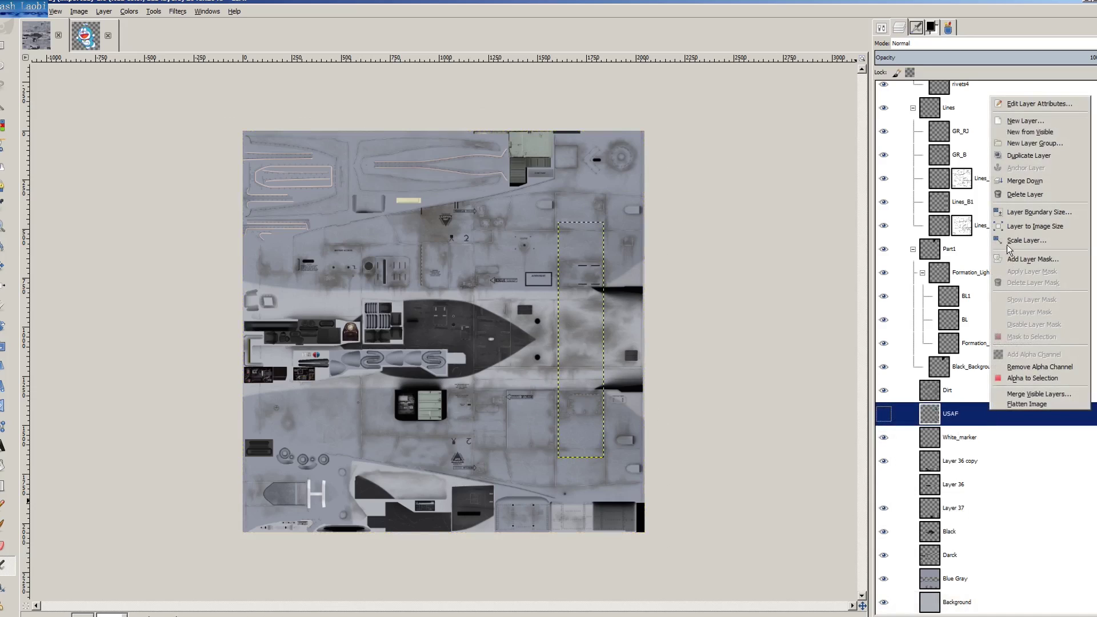
click(1019, 120)
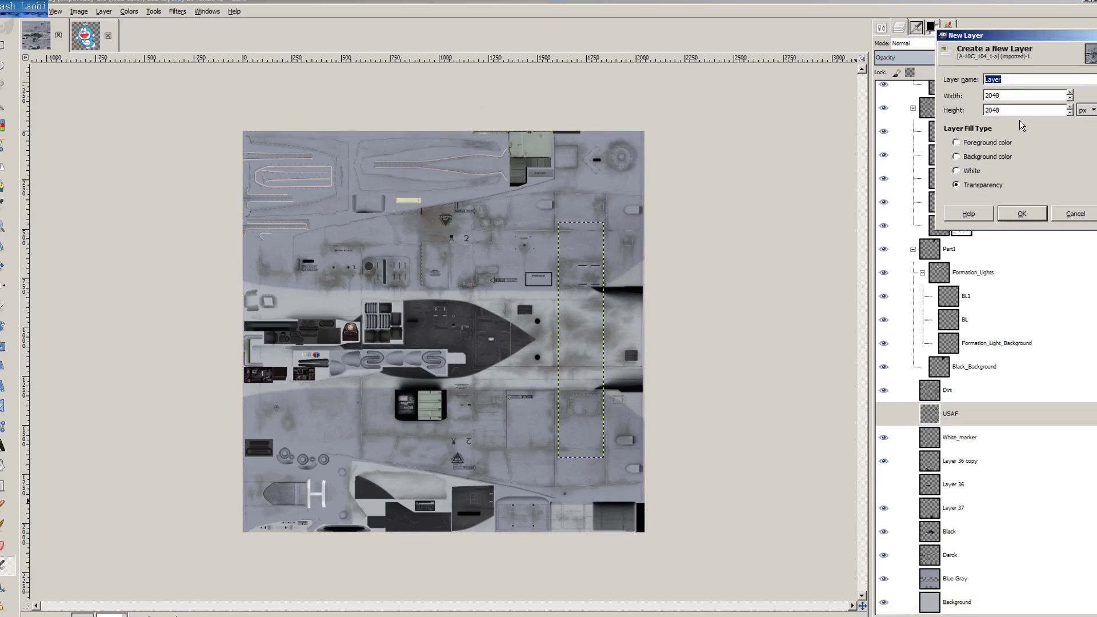
click(1024, 216)
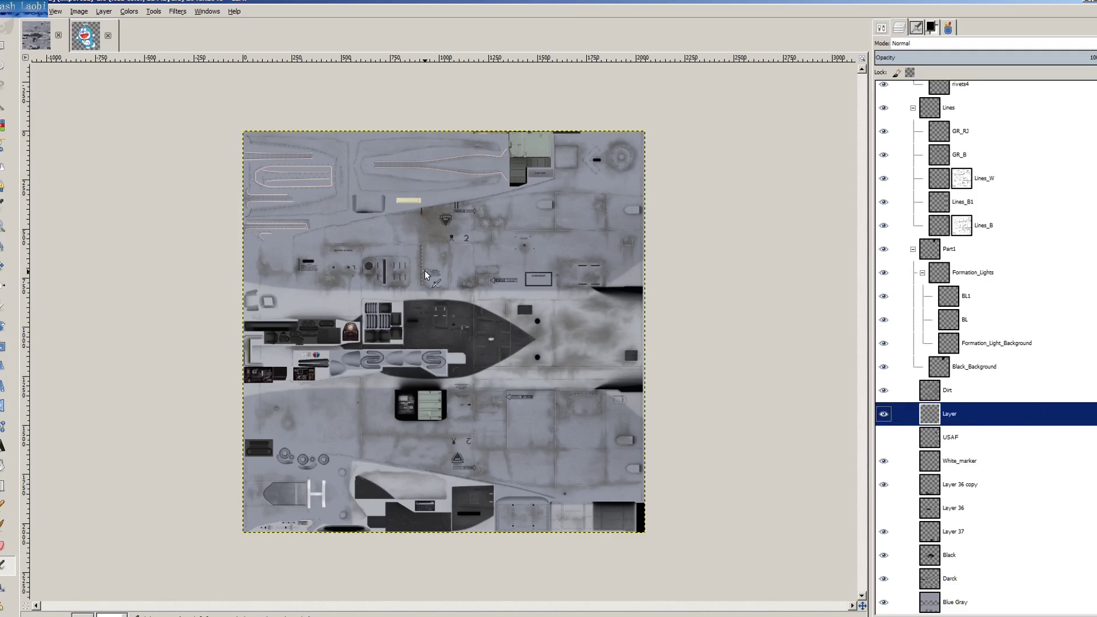
Paste Doraemon onto the texture and start scaling it from 754×754
key(ctrl+v)
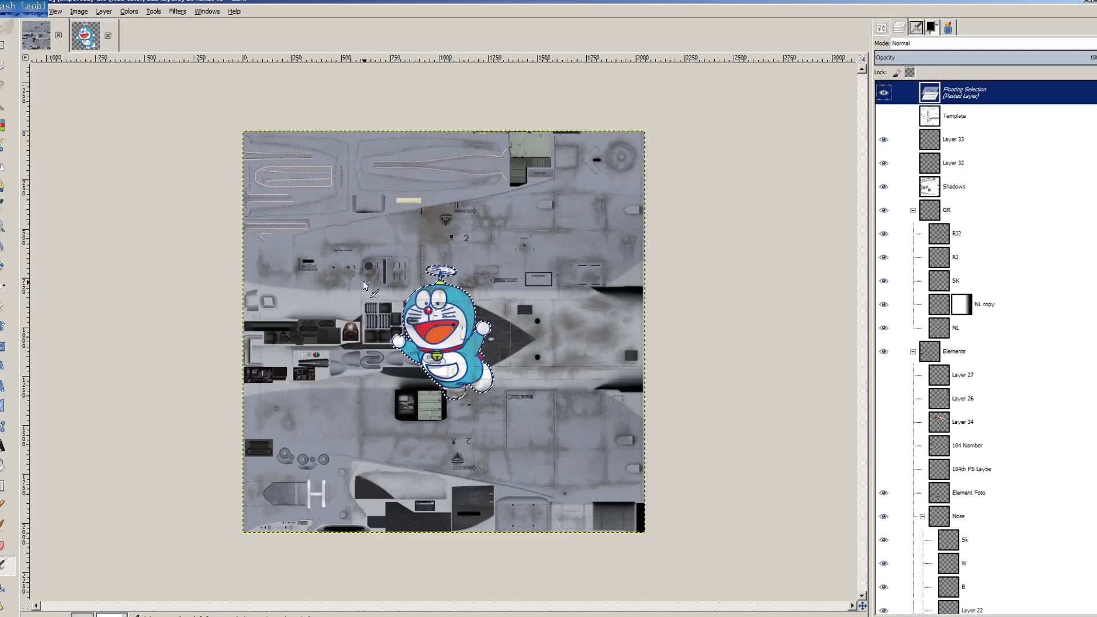
click(5, 347)
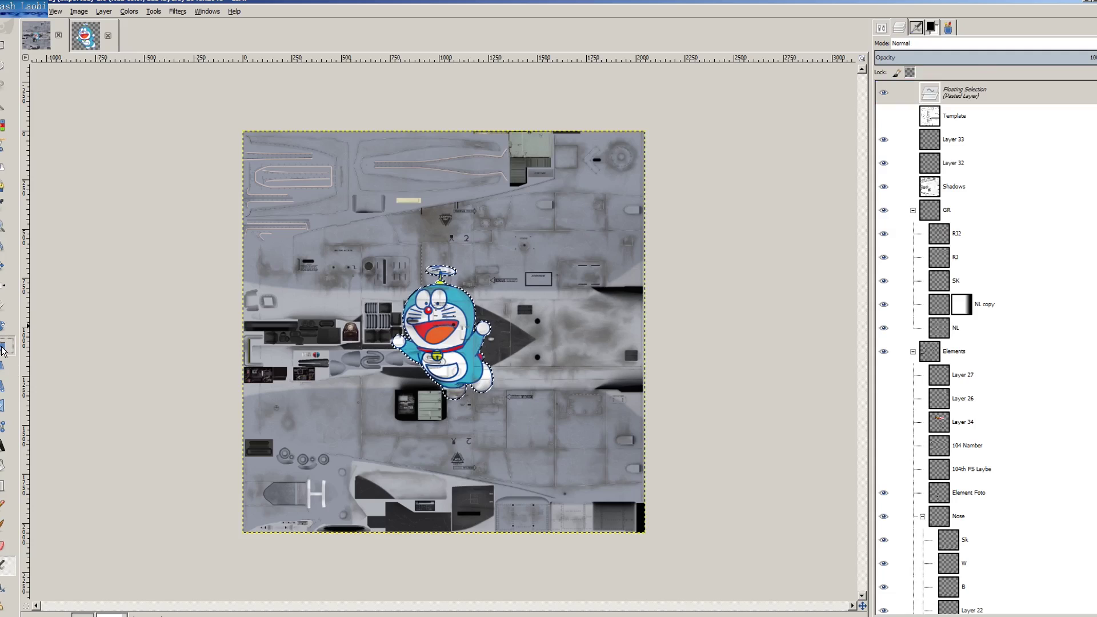
click(438, 333)
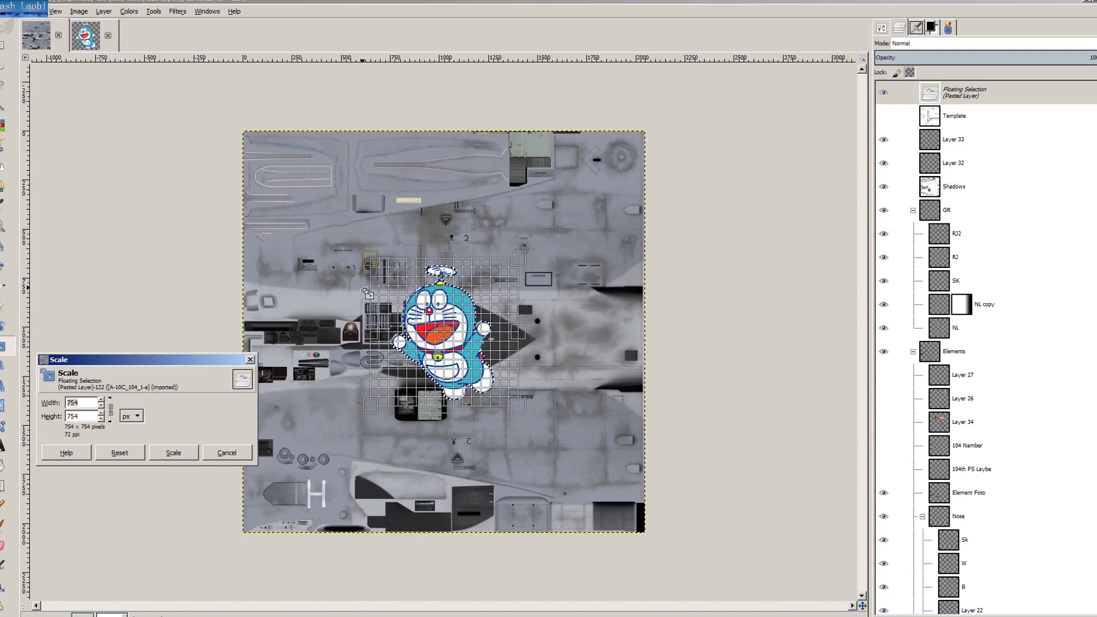
Shrink Doraemon to 454 px above the nose, then paste a second copy lower down
drag(369, 259, 428, 324)
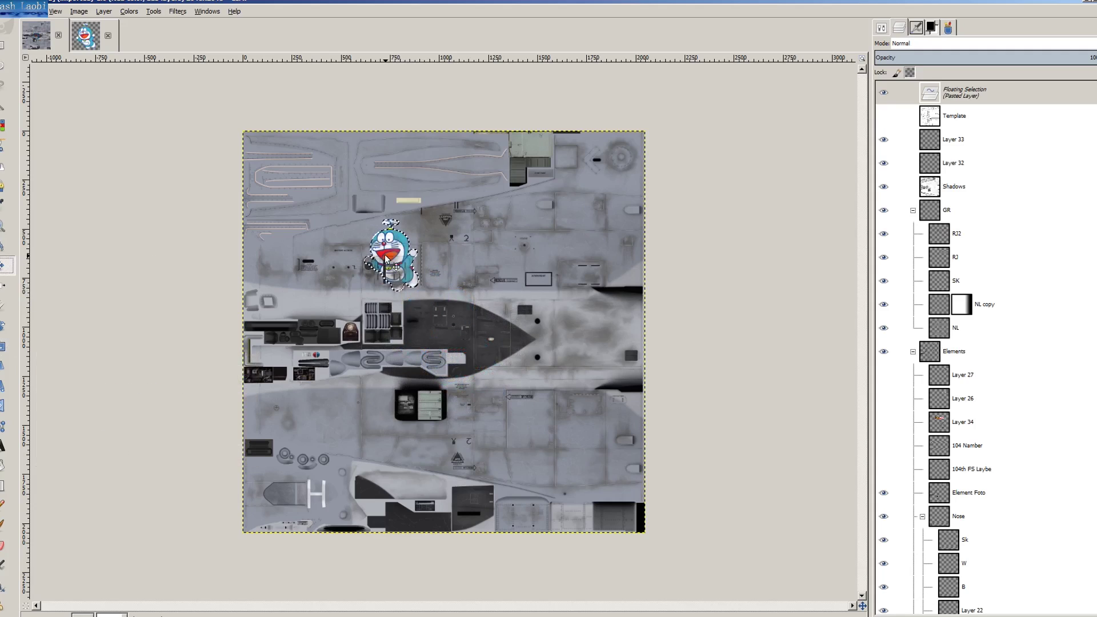
drag(395, 266, 393, 265)
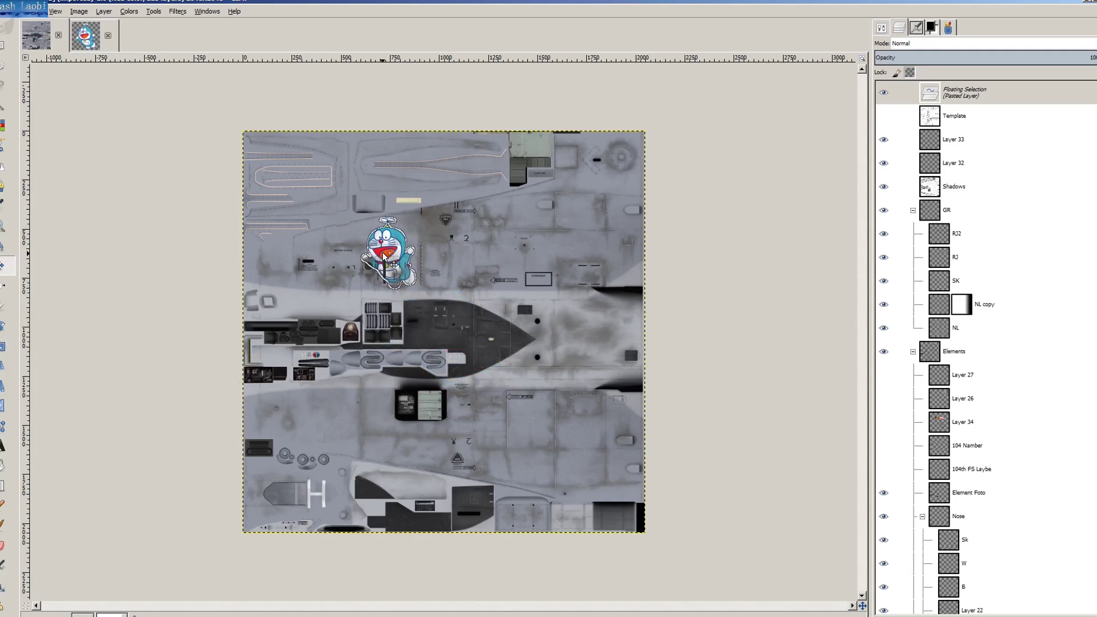
right_click(382, 255)
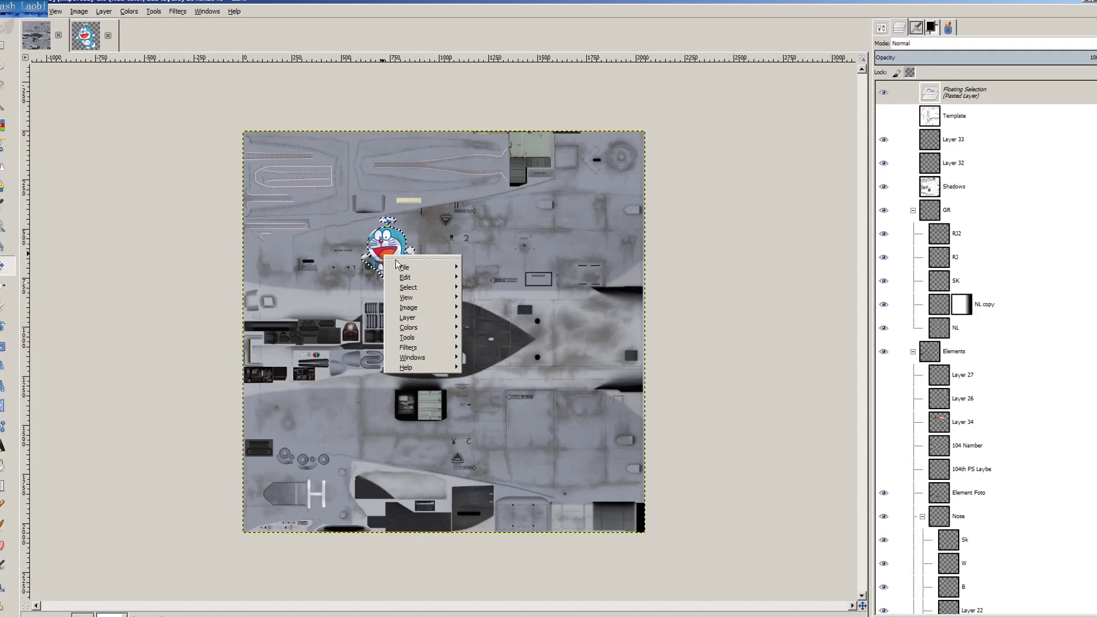
mouse_move(420, 277)
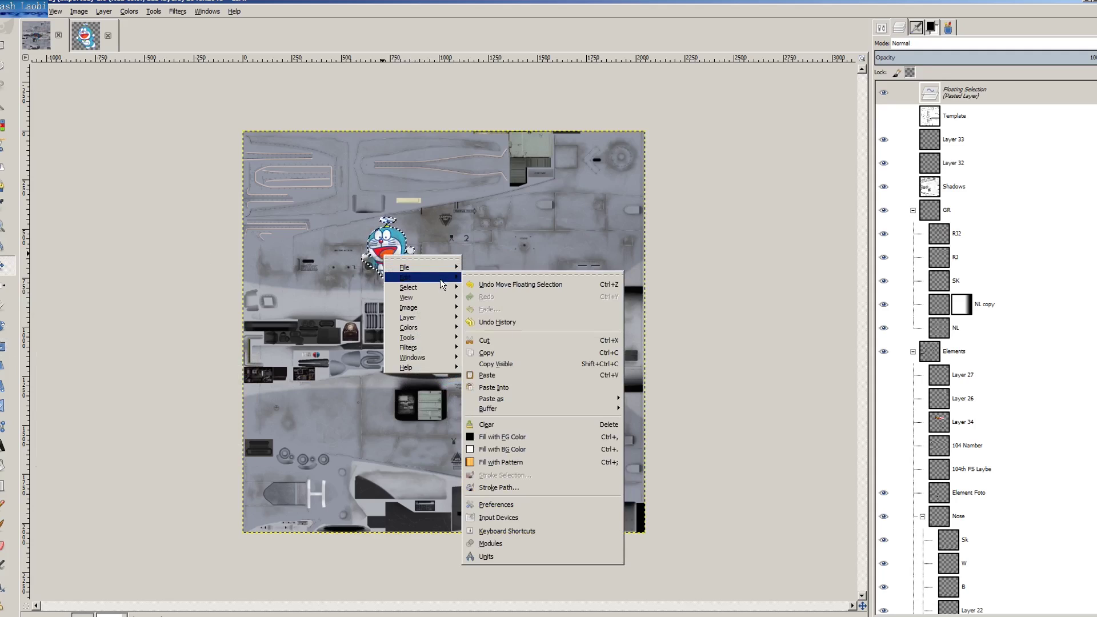
click(500, 352)
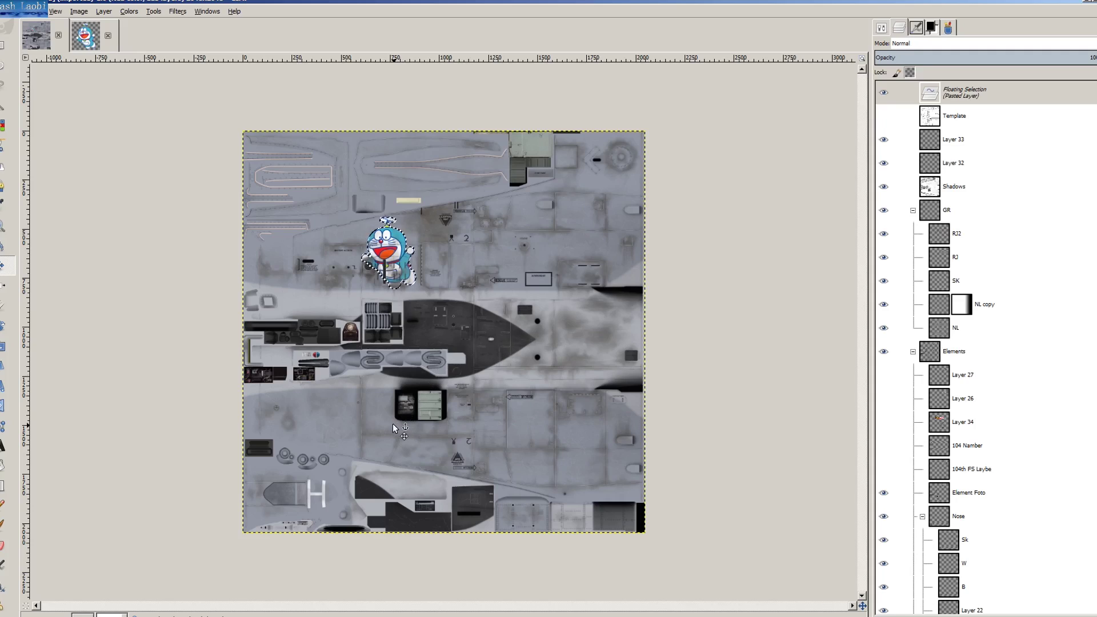
key(Down)
key(Down)
key(Down)
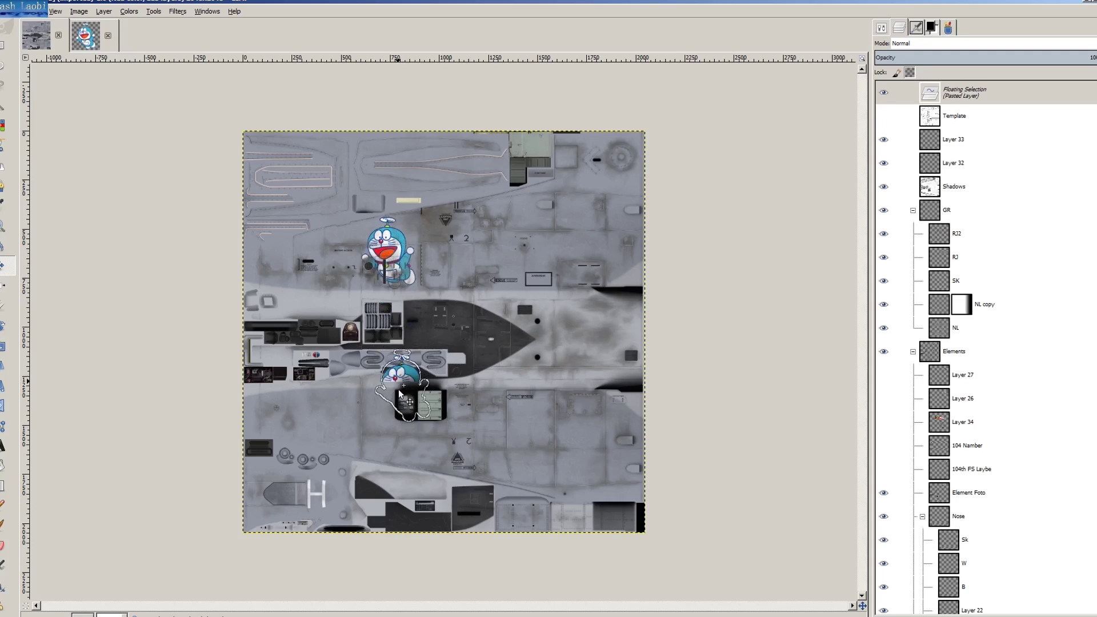
drag(388, 428, 397, 429)
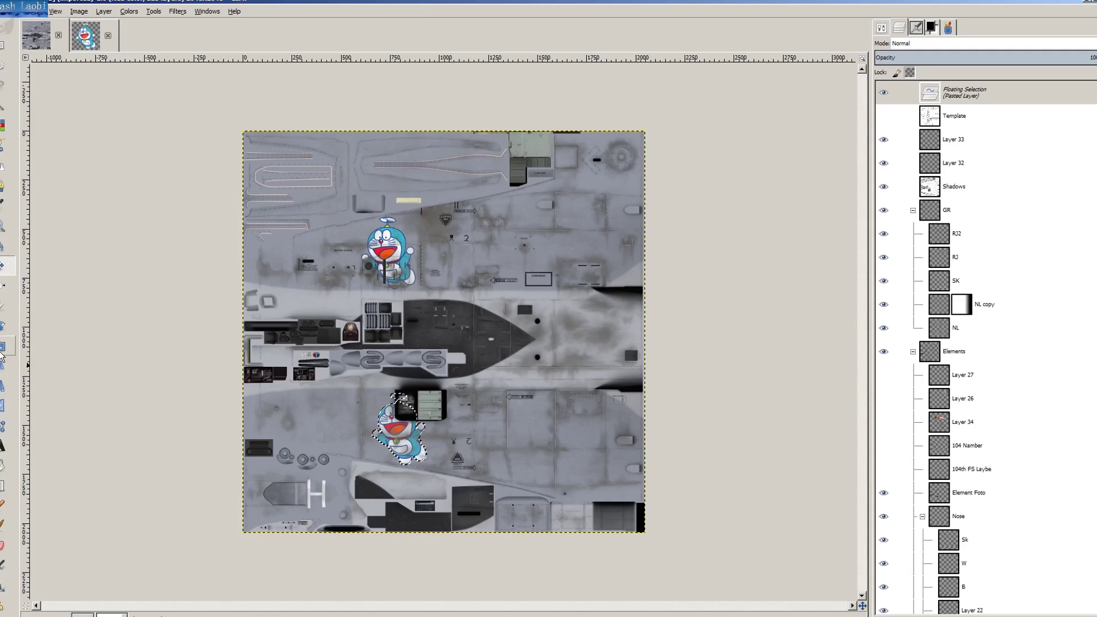
Rotate the lower Doraemon copy by 180 degrees
click(7, 326)
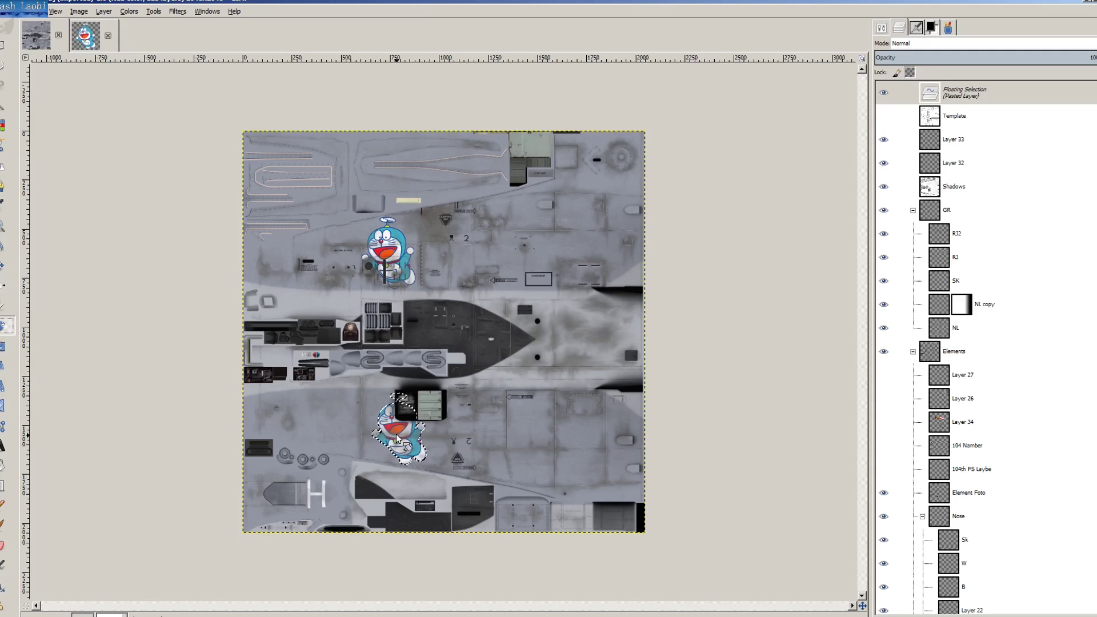
click(333, 433)
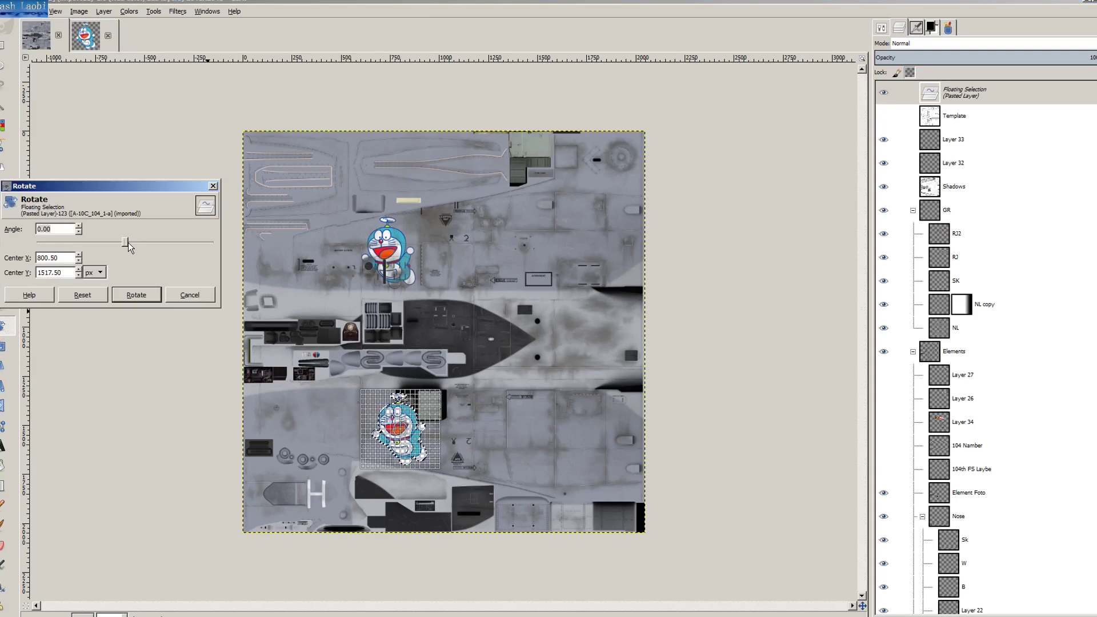
drag(126, 243, 181, 244)
drag(262, 271, 354, 295)
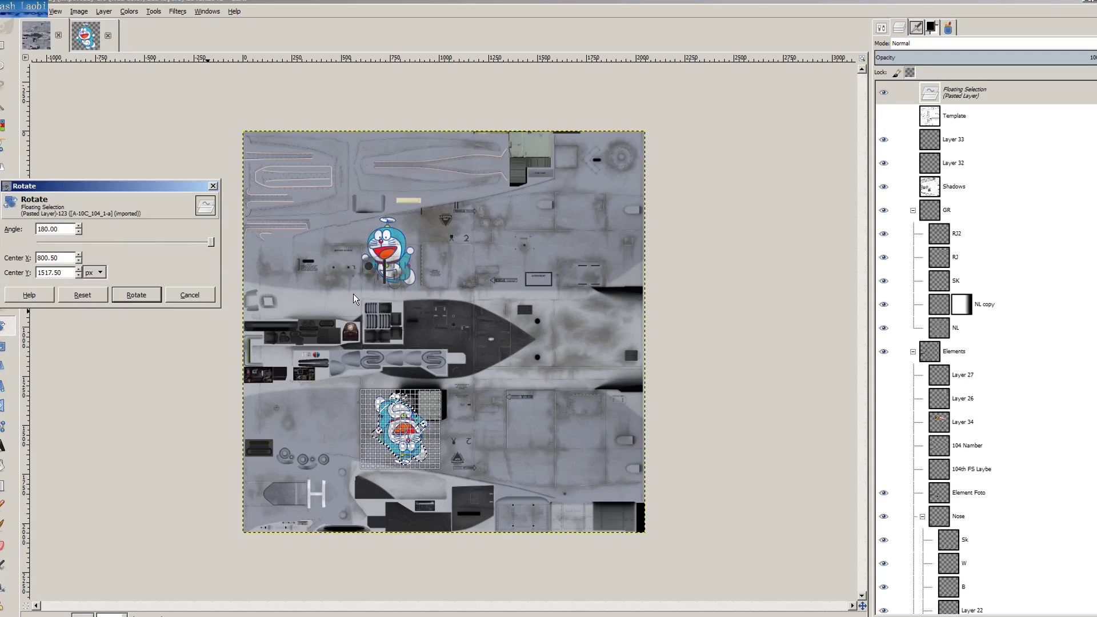
click(134, 295)
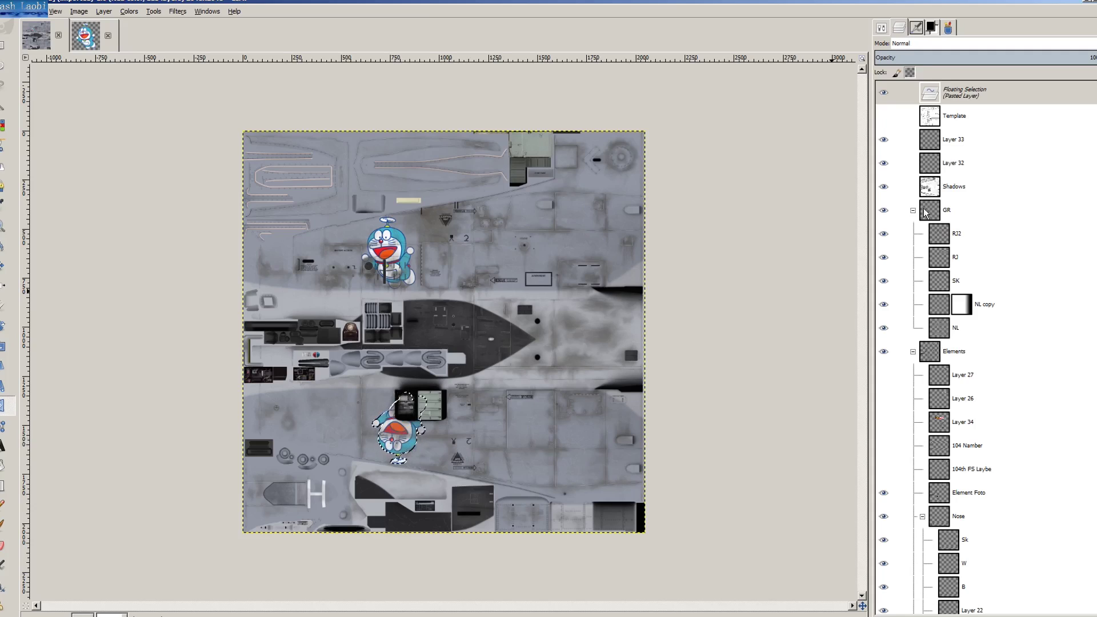
Anchor the floating decal and add a new transparent Layer #1
right_click(981, 96)
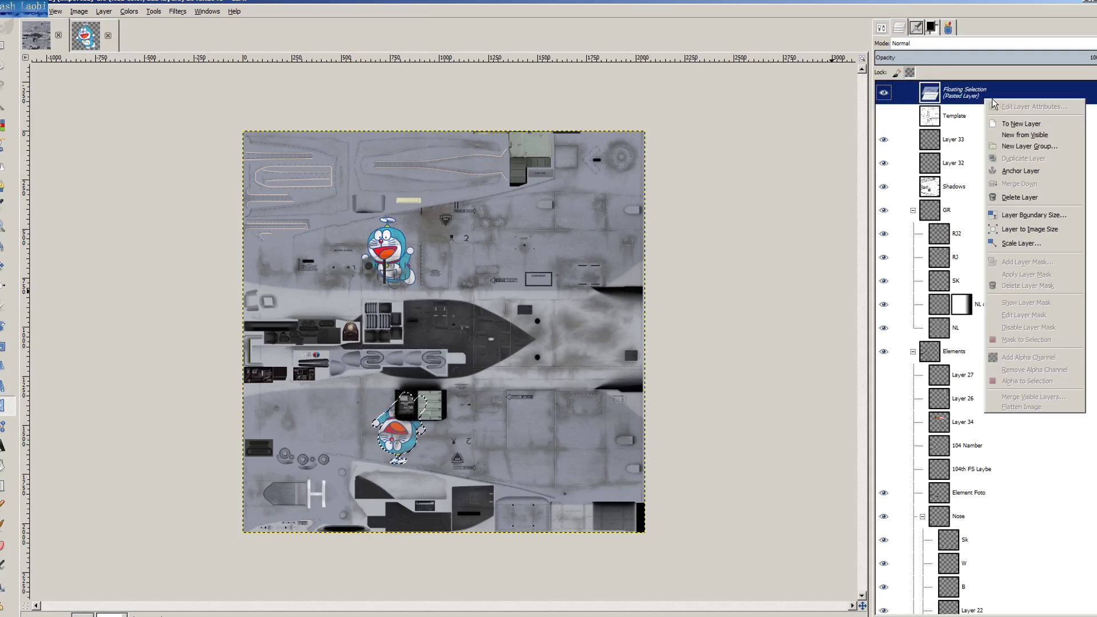
click(1016, 172)
right_click(952, 390)
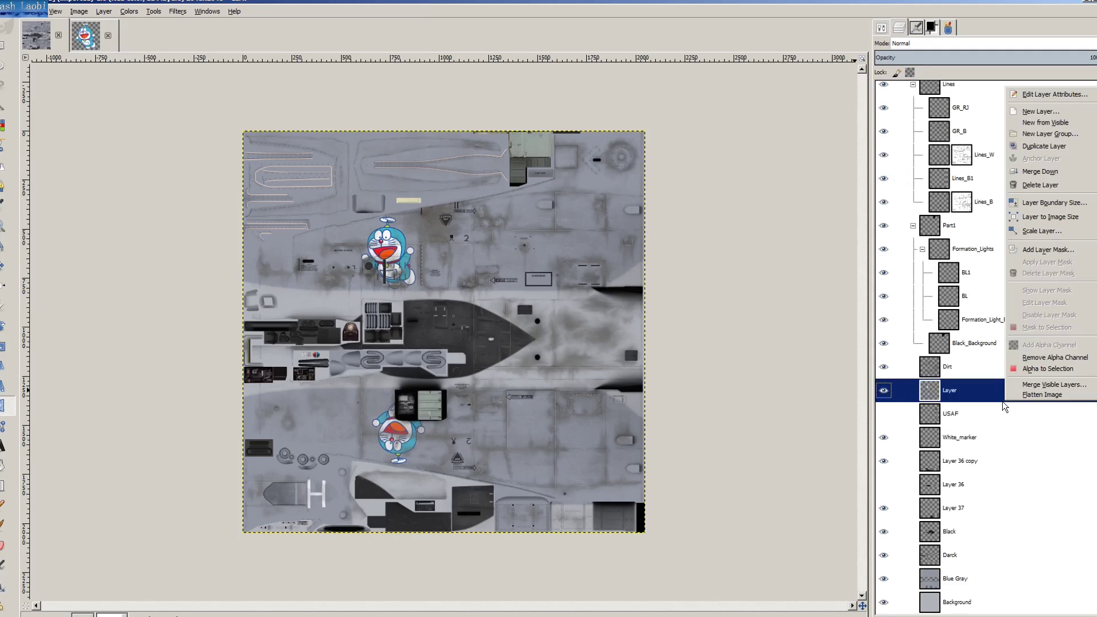
click(1042, 112)
click(1023, 209)
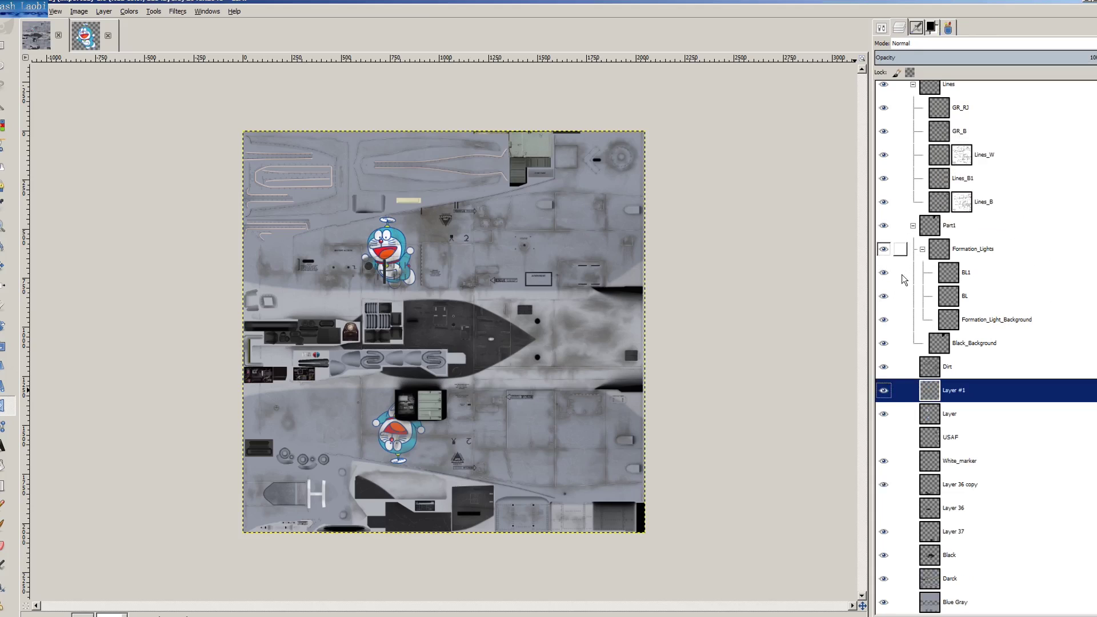
Write red 'Laobi' in Brush Script Std Medium beside the upper Doraemon and merge it down
click(3, 444)
click(413, 233)
text(Laobi)
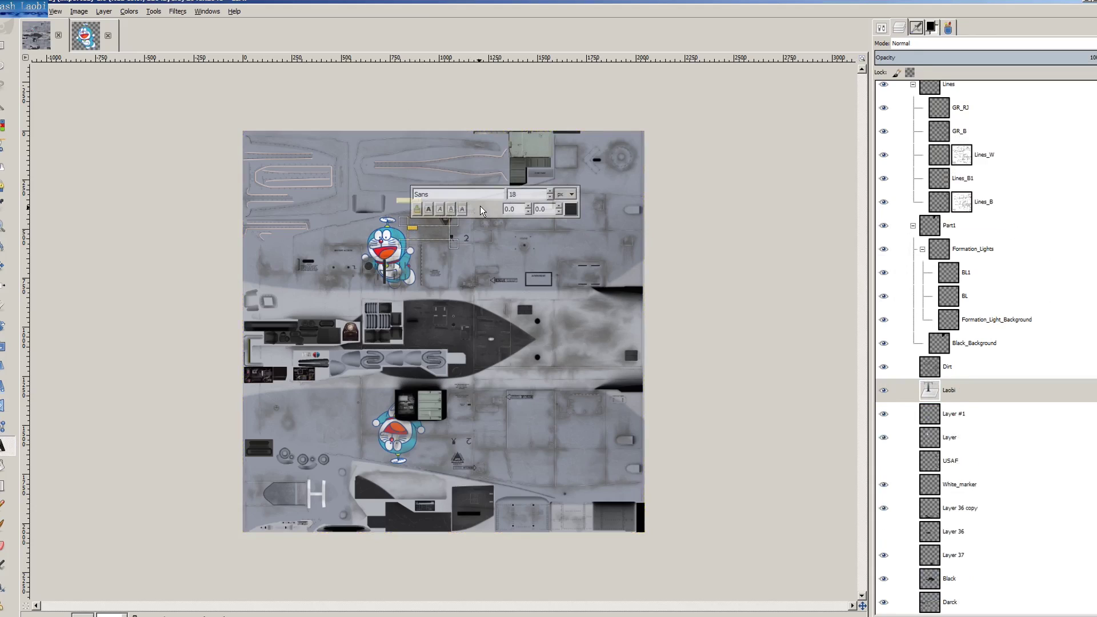
triple_click(494, 193)
text(b)
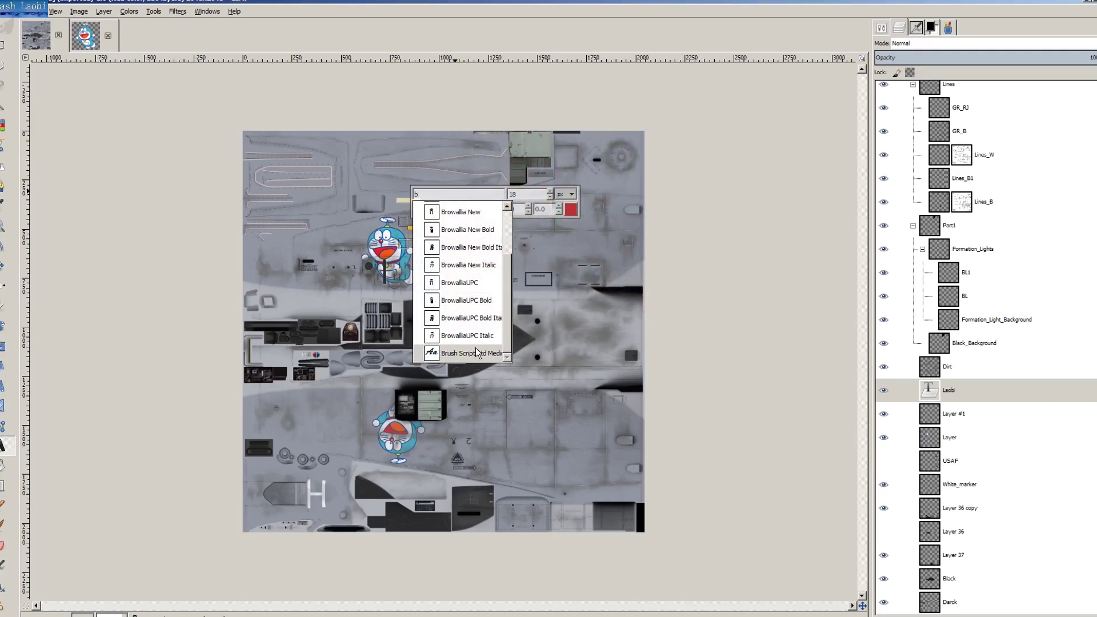
click(475, 353)
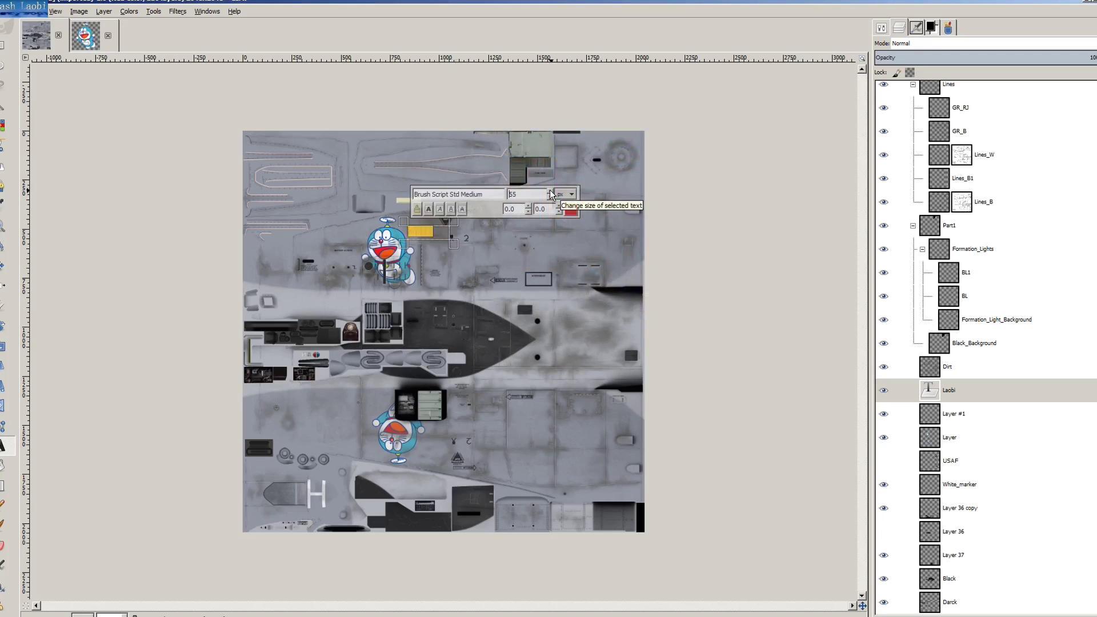
right_click(961, 392)
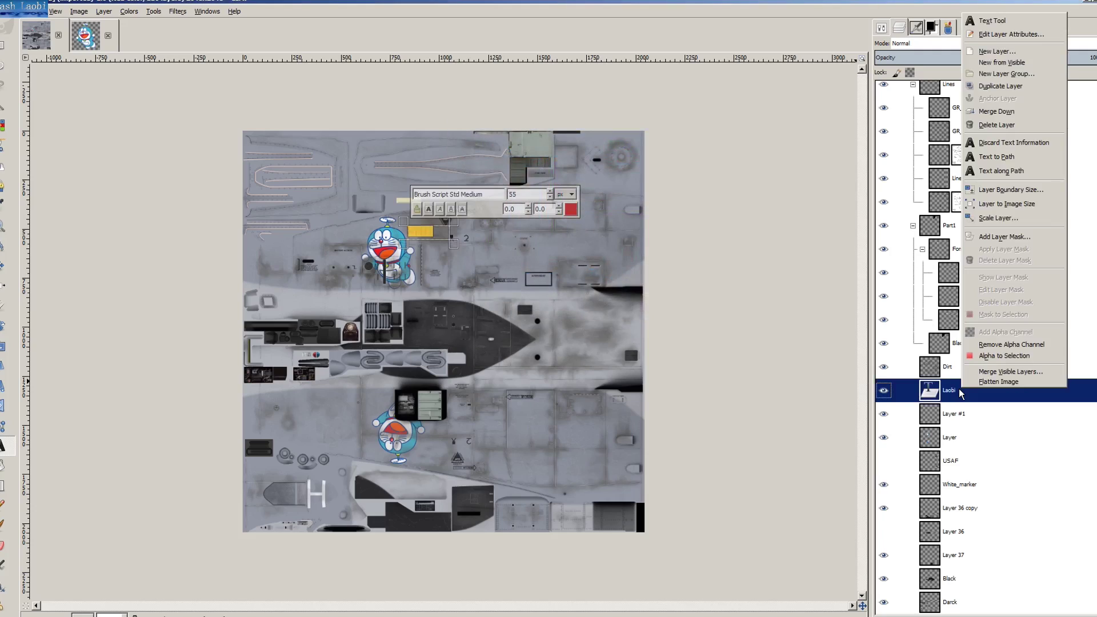
click(990, 114)
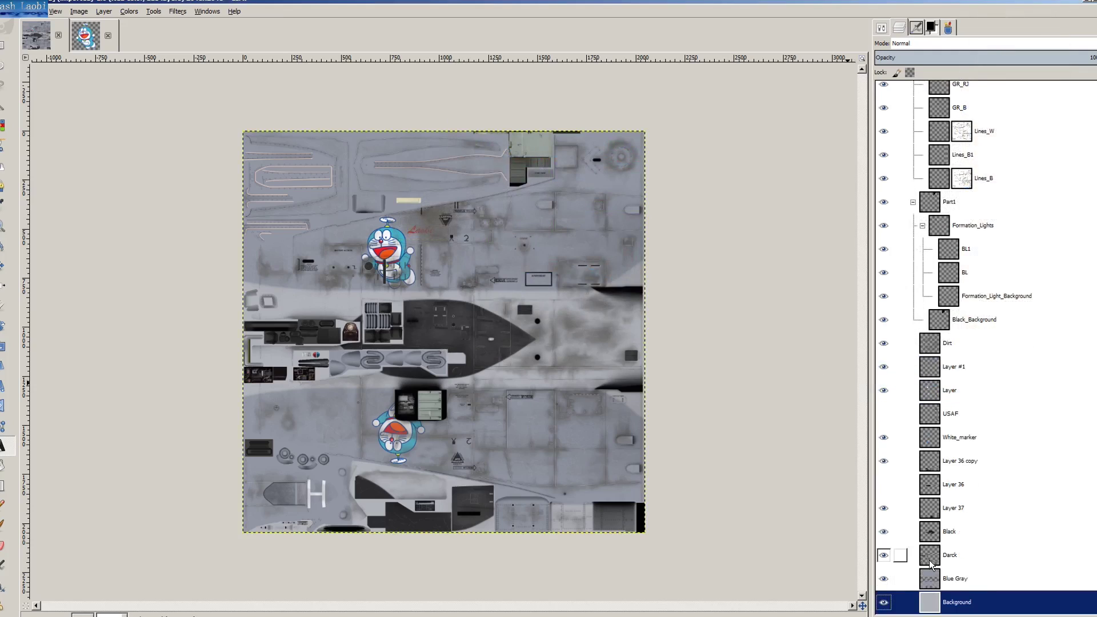
Pick light blue and bucket-fill the Background layer and the Blue Gray layer's grey regions
click(933, 27)
click(1092, 283)
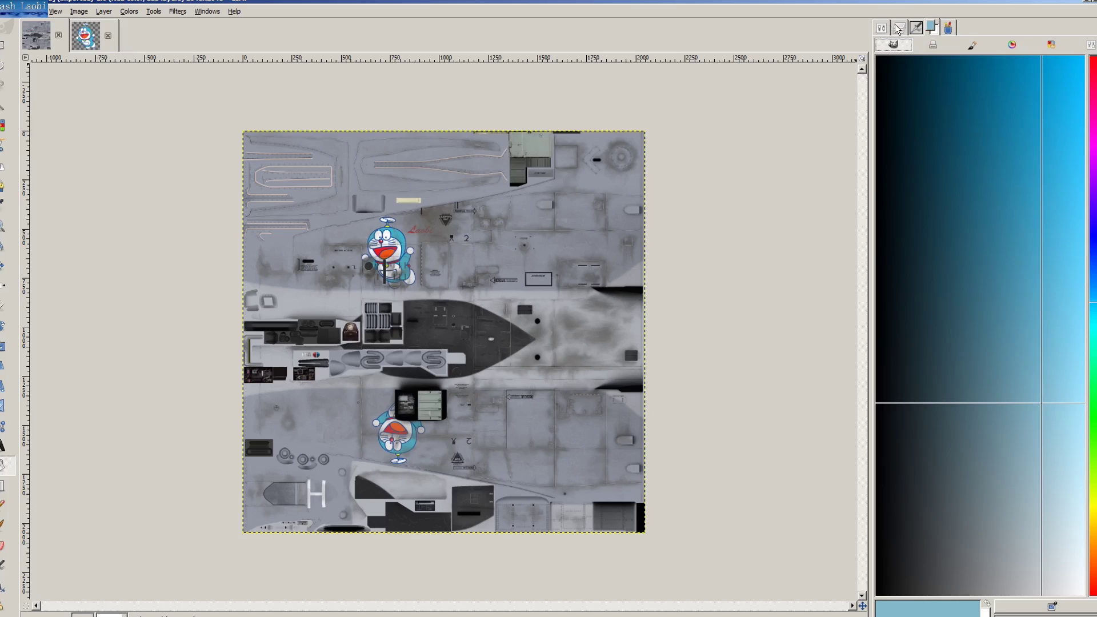
click(898, 28)
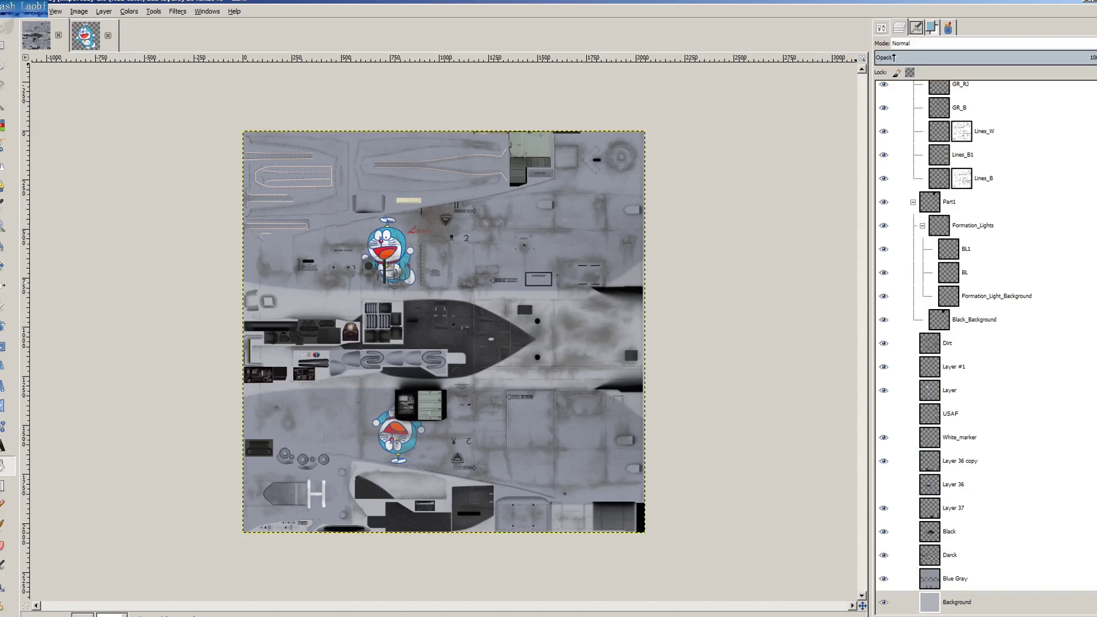
click(516, 462)
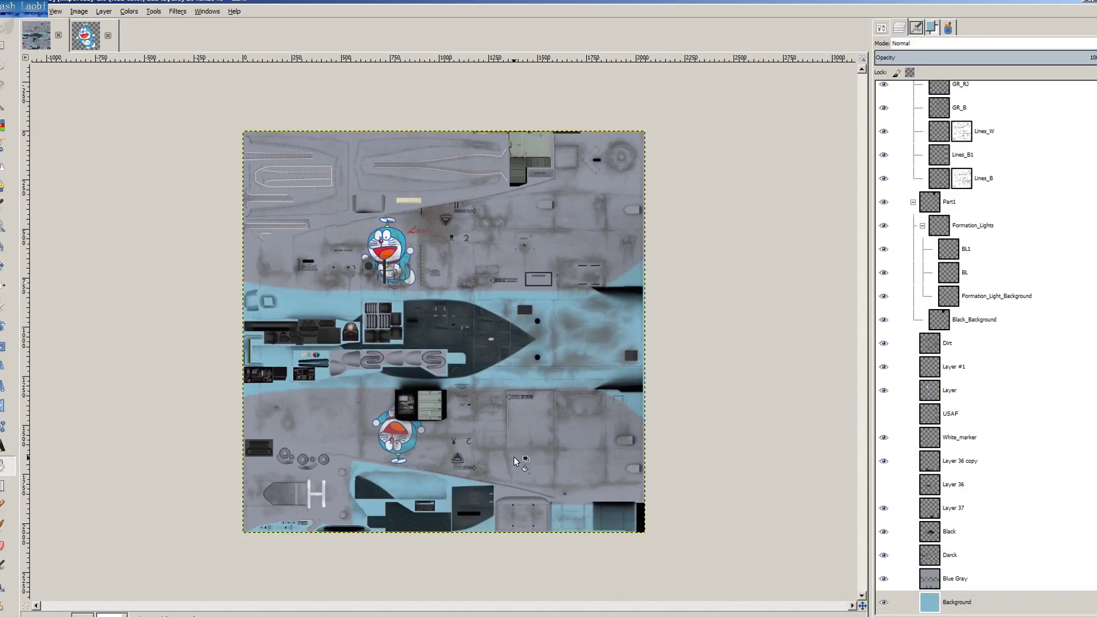
key(Page_Up)
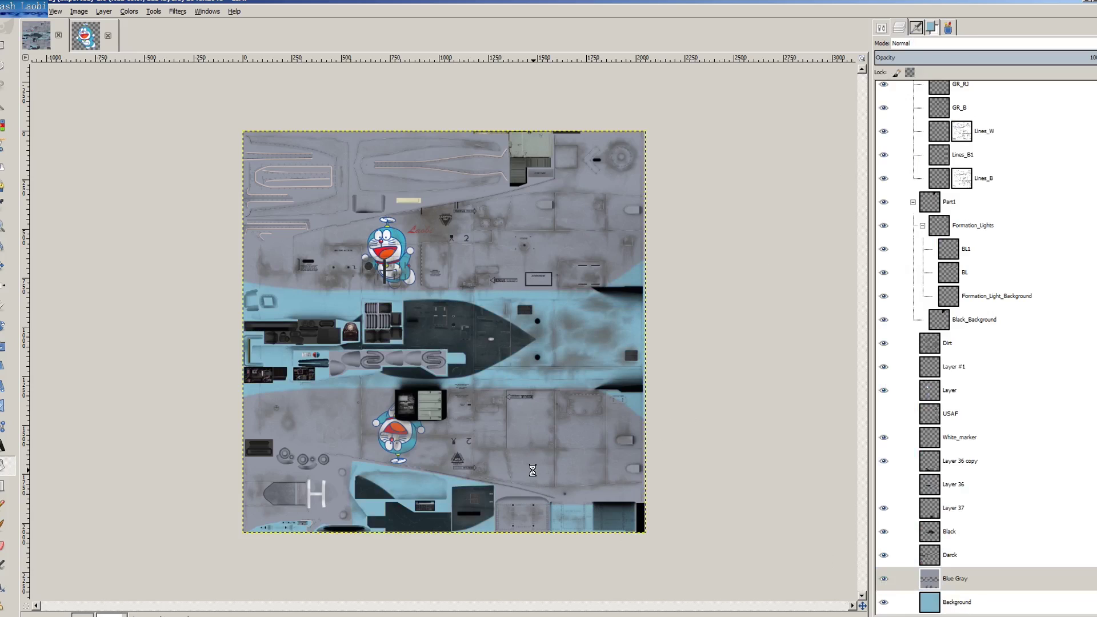
click(533, 471)
click(500, 228)
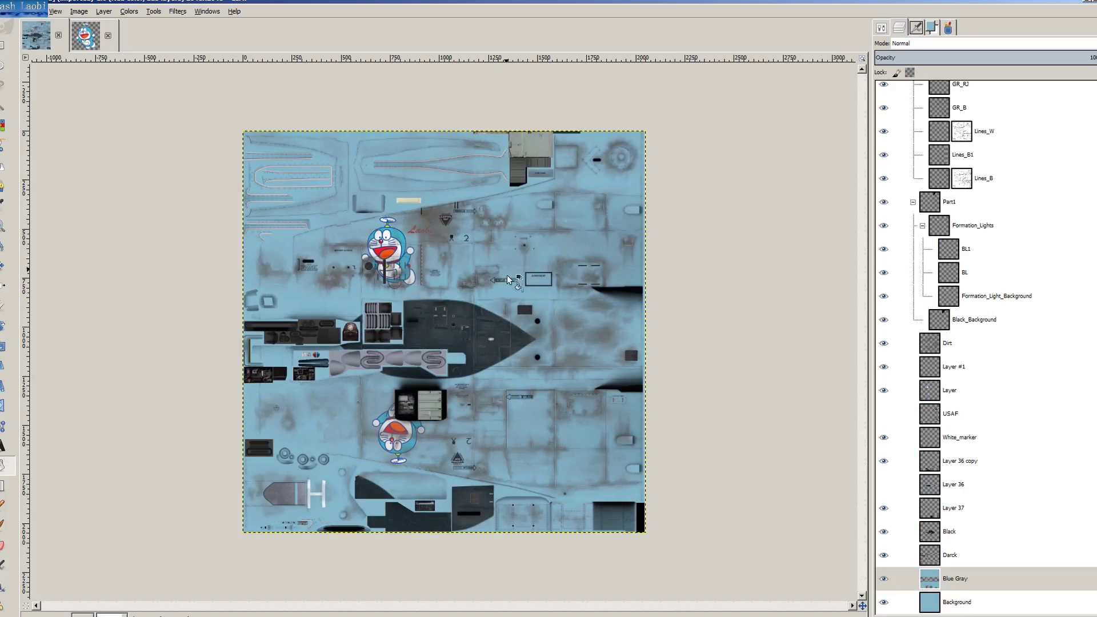
click(421, 358)
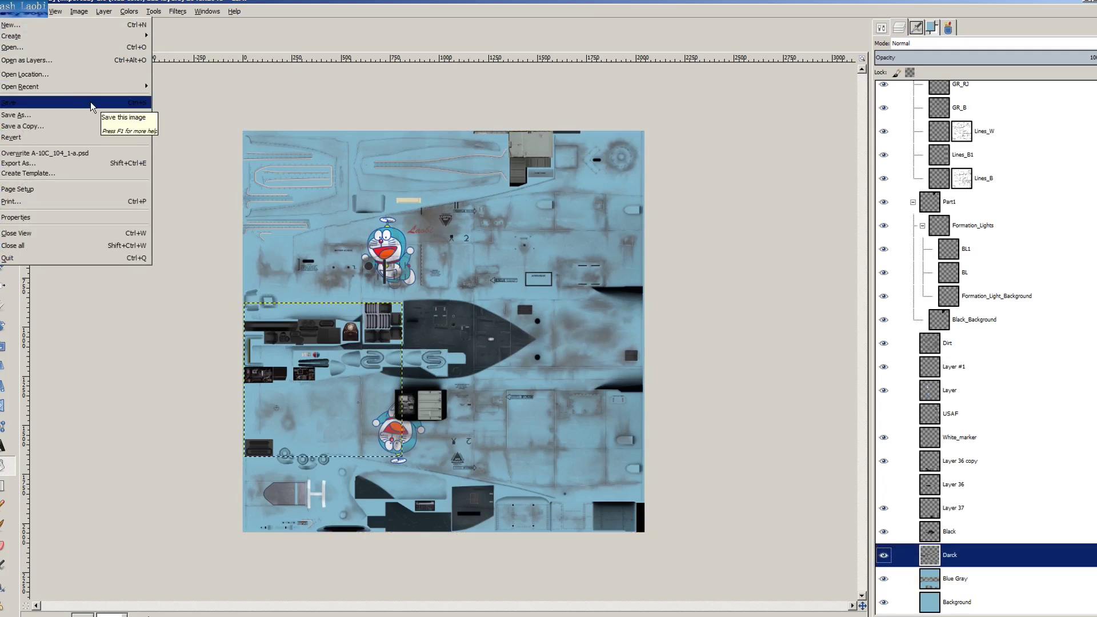
Export the skin as 24-bit R8 G8 B8 BMP A-10C_104_1-a.bmp, then show the next template
click(90, 103)
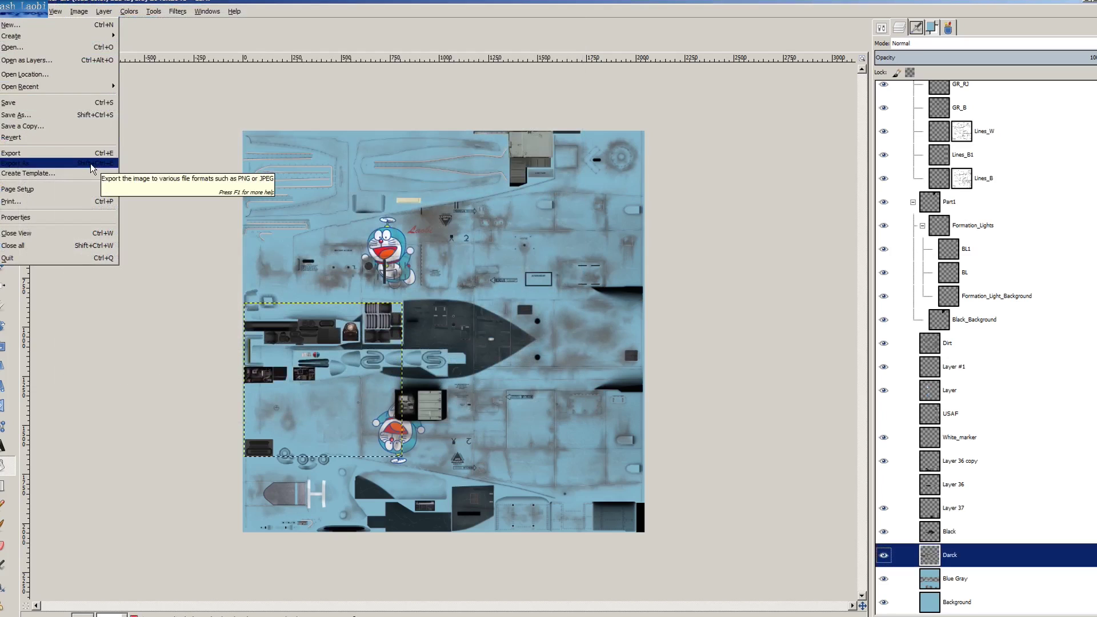
click(90, 164)
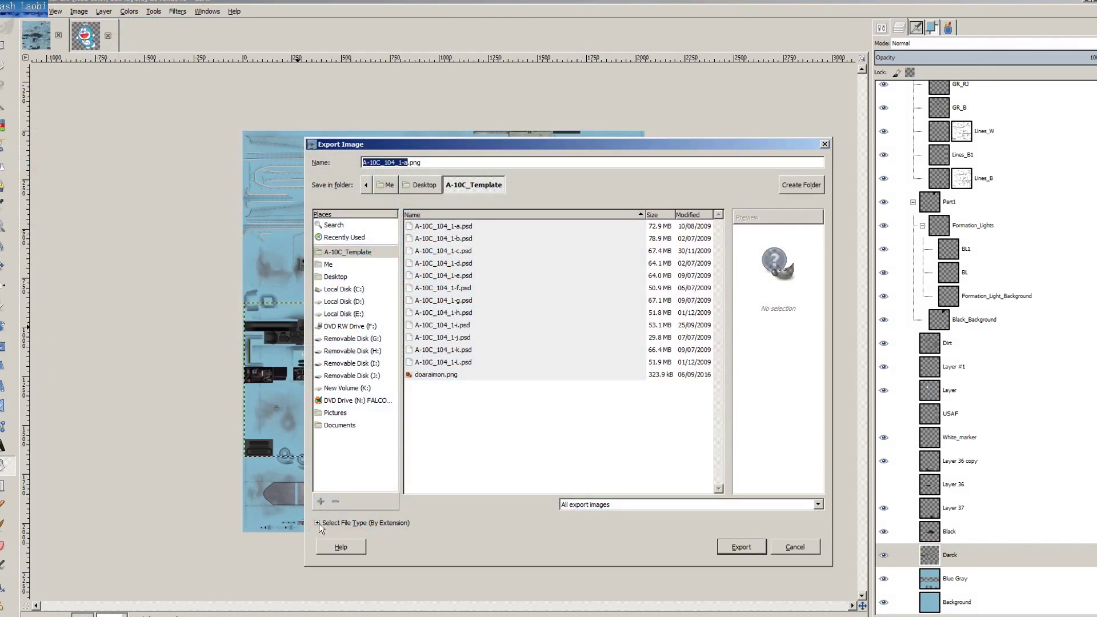
click(315, 522)
click(757, 473)
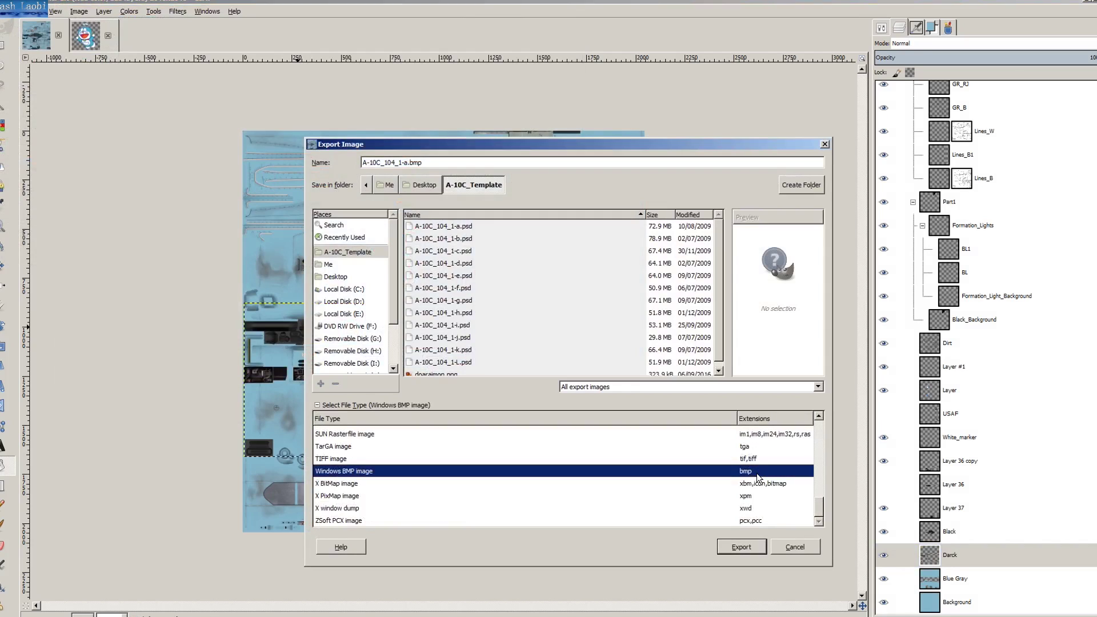
click(741, 547)
click(475, 328)
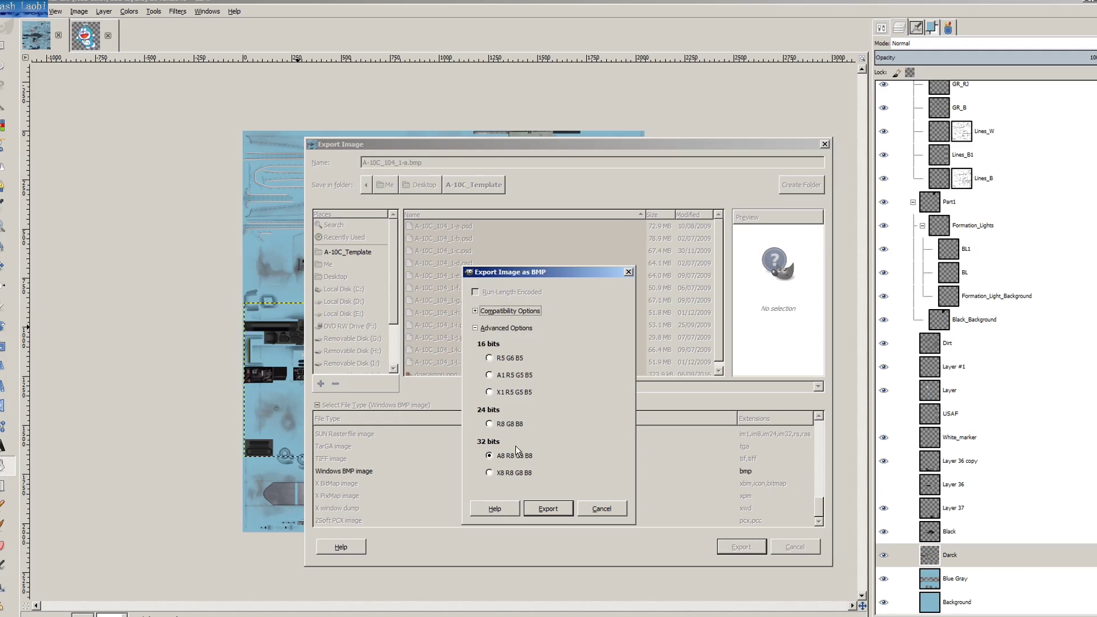
click(488, 424)
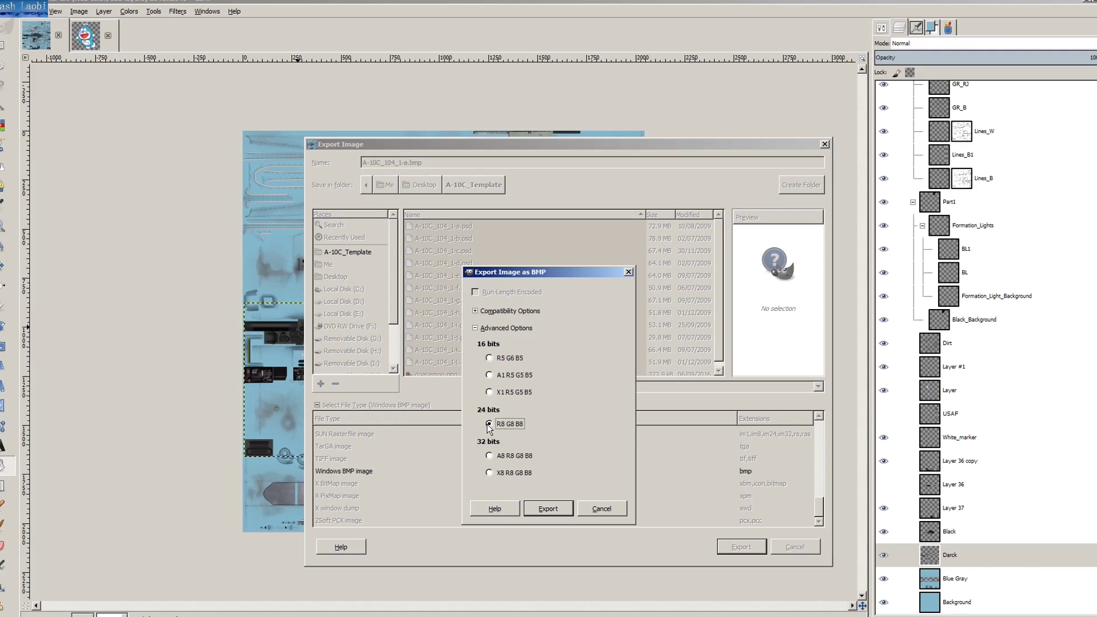
click(548, 510)
click(84, 34)
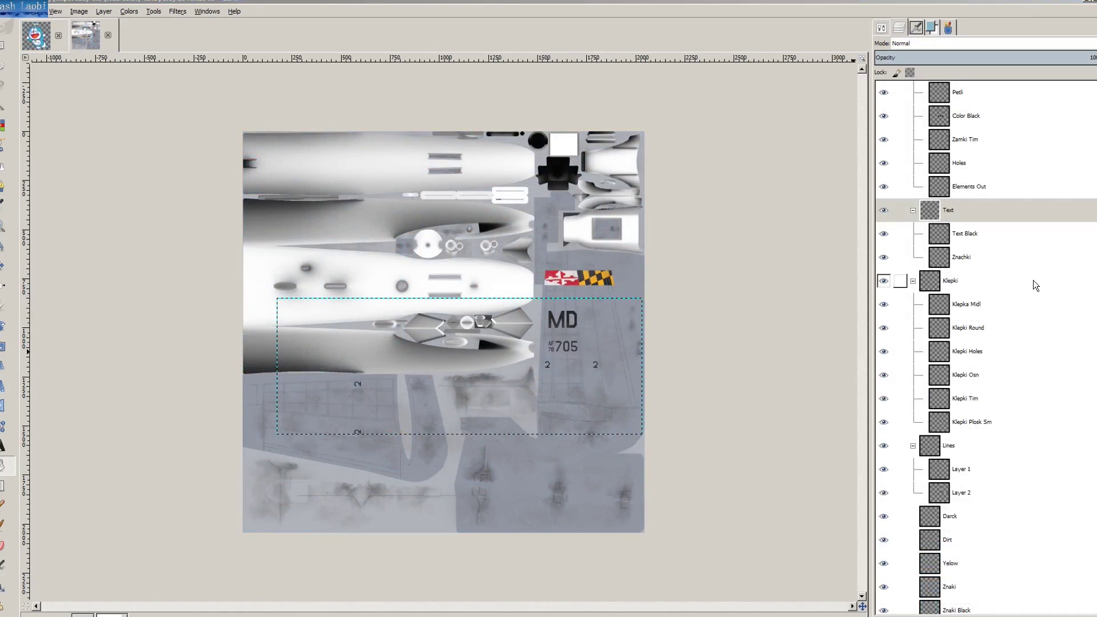
scroll(887, 257, up, 5)
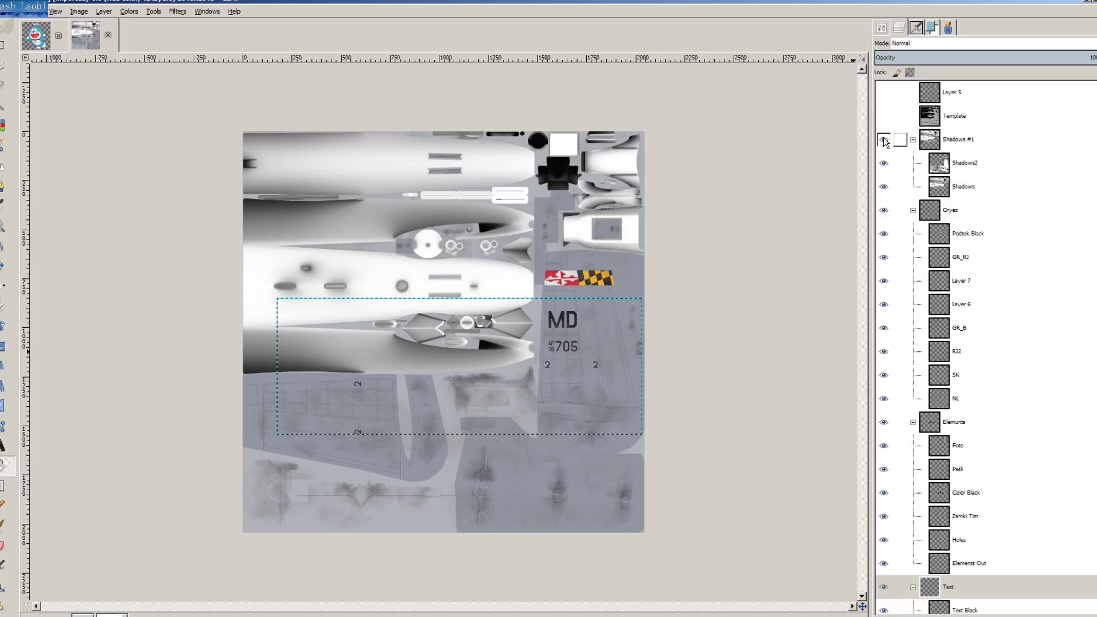
Hide the Shadows #1 group, then paste Doraemon and drag it to the texture's right side
click(883, 142)
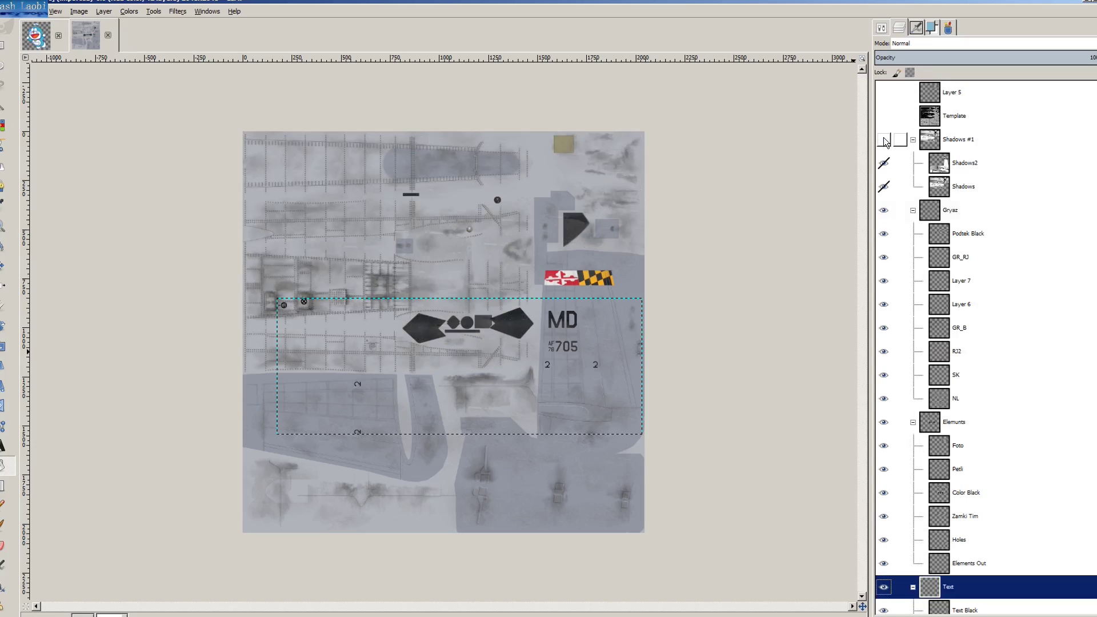
key(ctrl+v)
drag(460, 344, 575, 348)
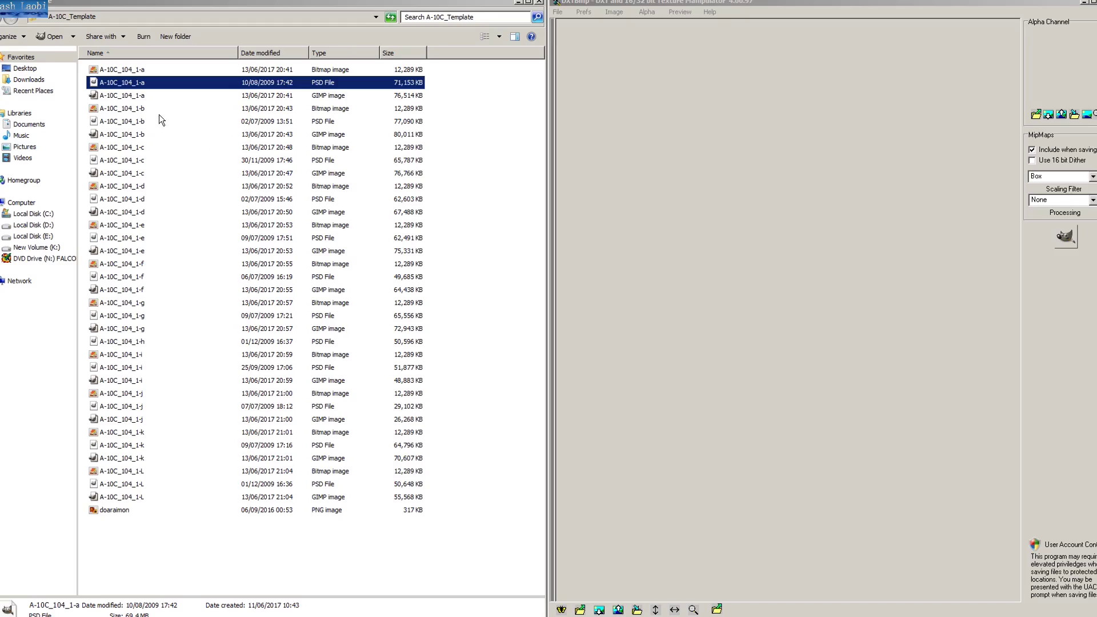
Load the A-10C_104_1-a bitmap into DXTBmp and save it as a DXT5 DDS texture
click(130, 69)
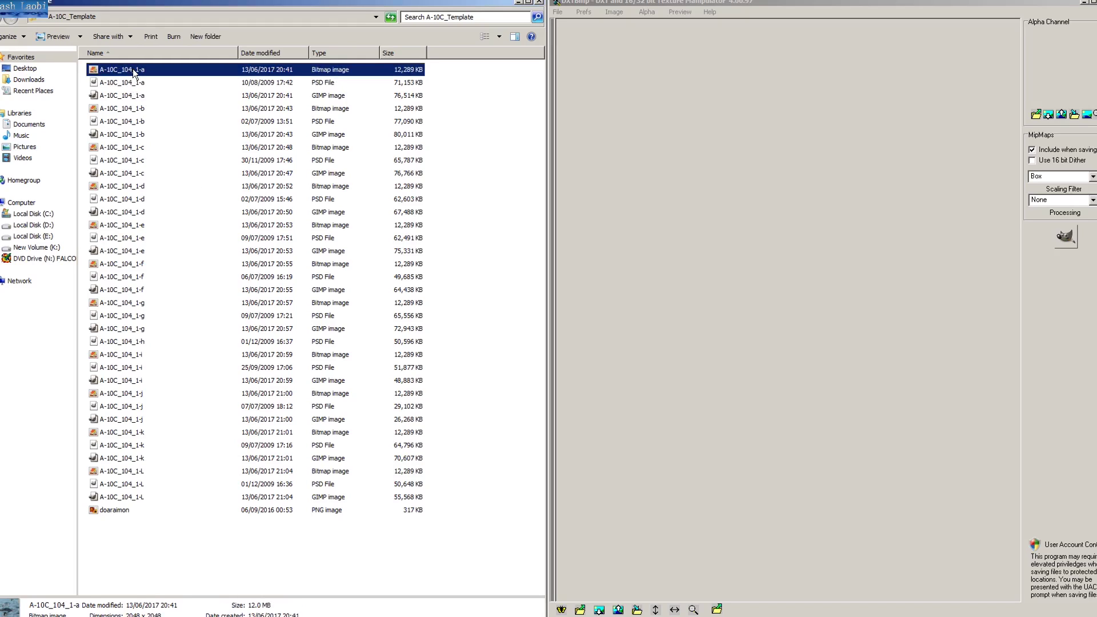
drag(133, 69, 757, 218)
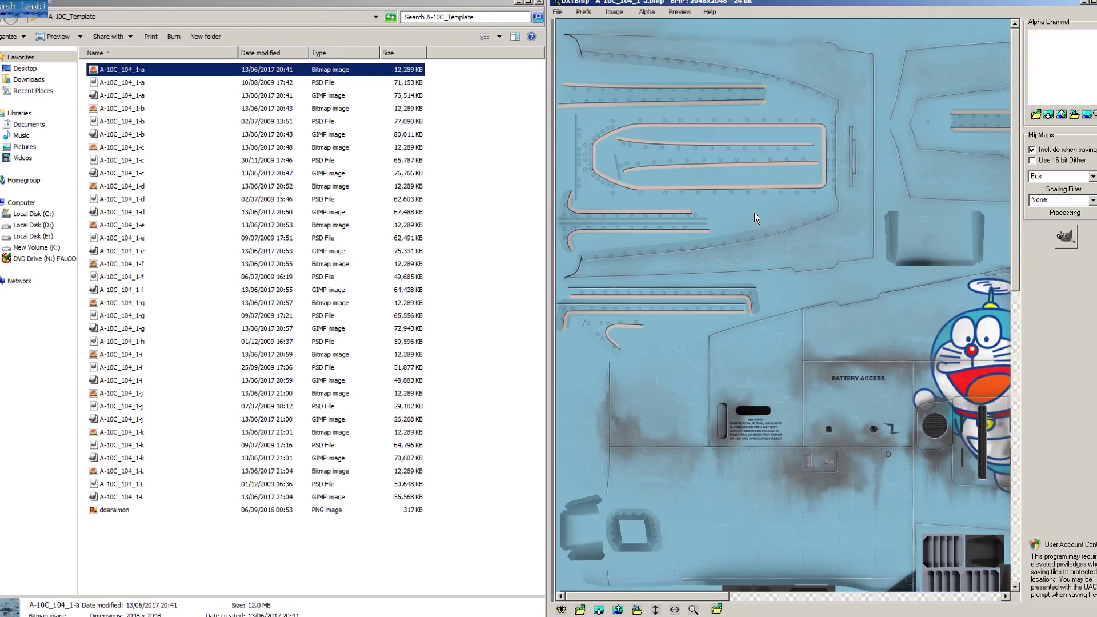
click(559, 11)
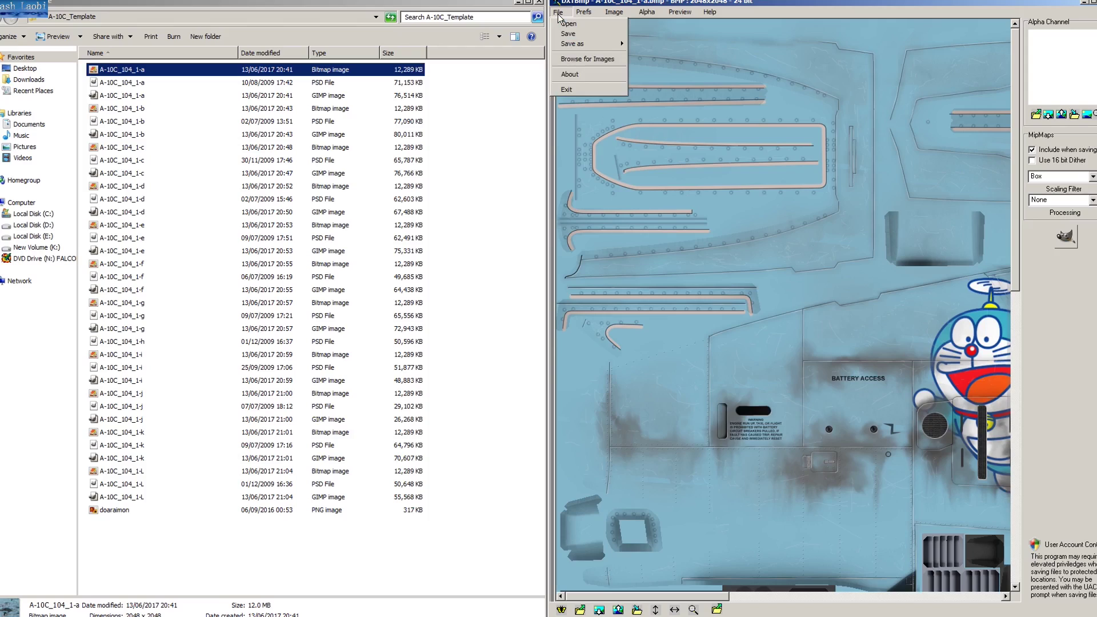
mouse_move(573, 44)
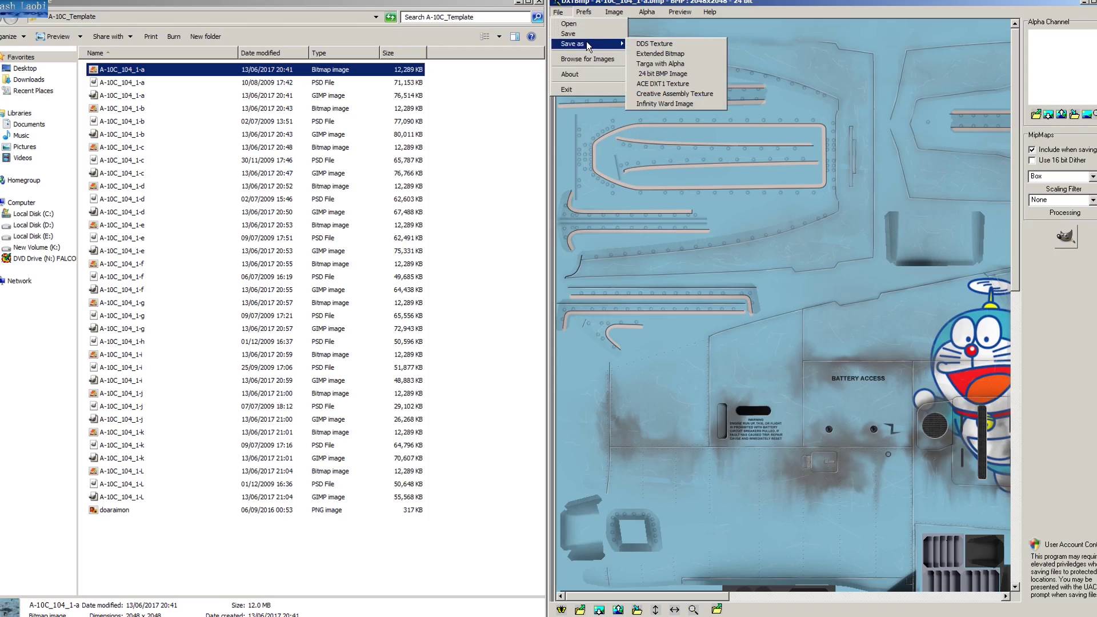
click(654, 43)
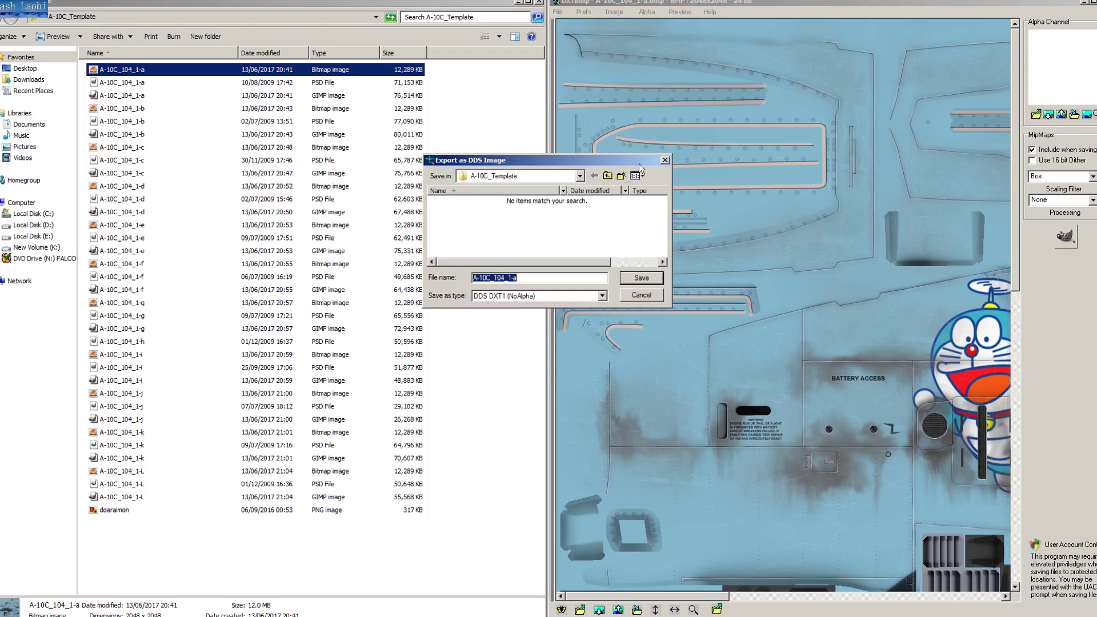
click(600, 296)
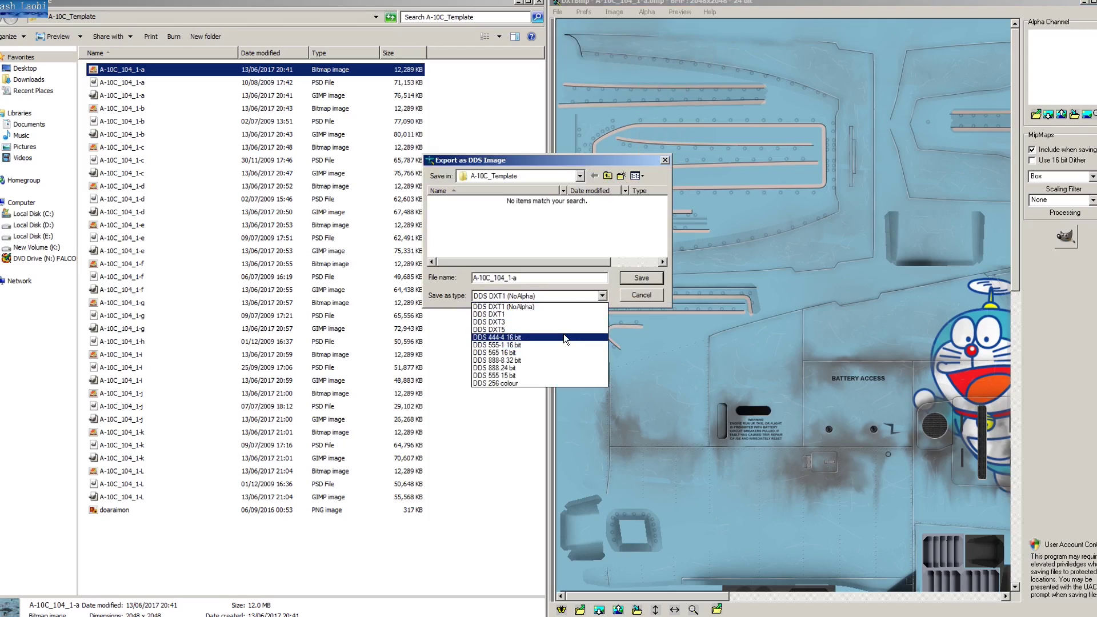
click(563, 333)
click(640, 277)
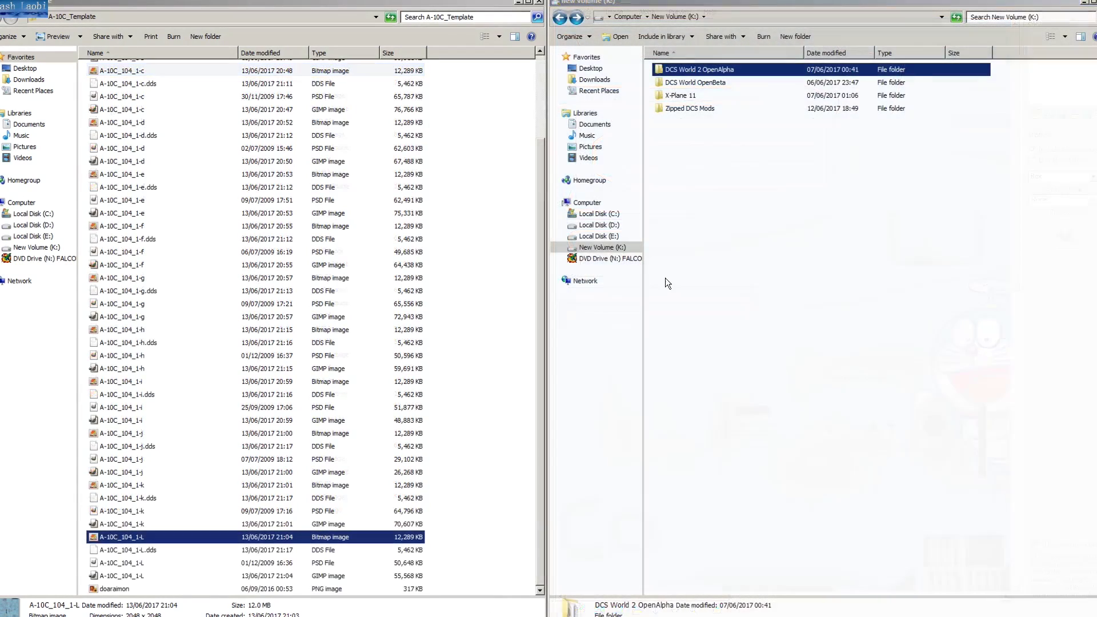
Browse to the A-10C liveries folder under DCS World 2 OpenAlpha\Bazar\Liveries
double_click(717, 69)
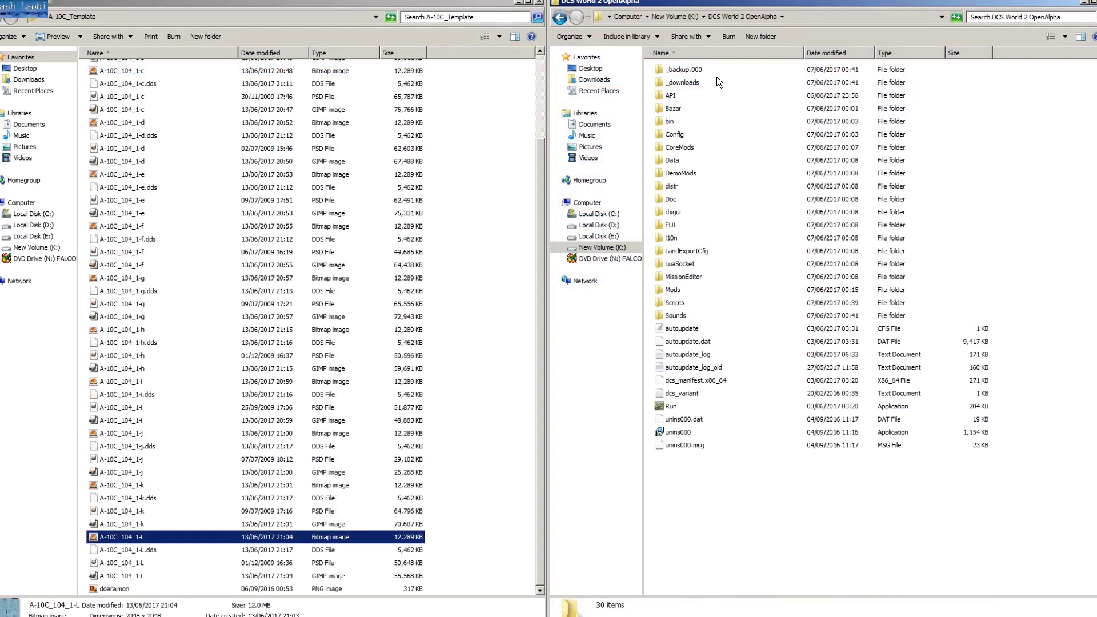
double_click(693, 146)
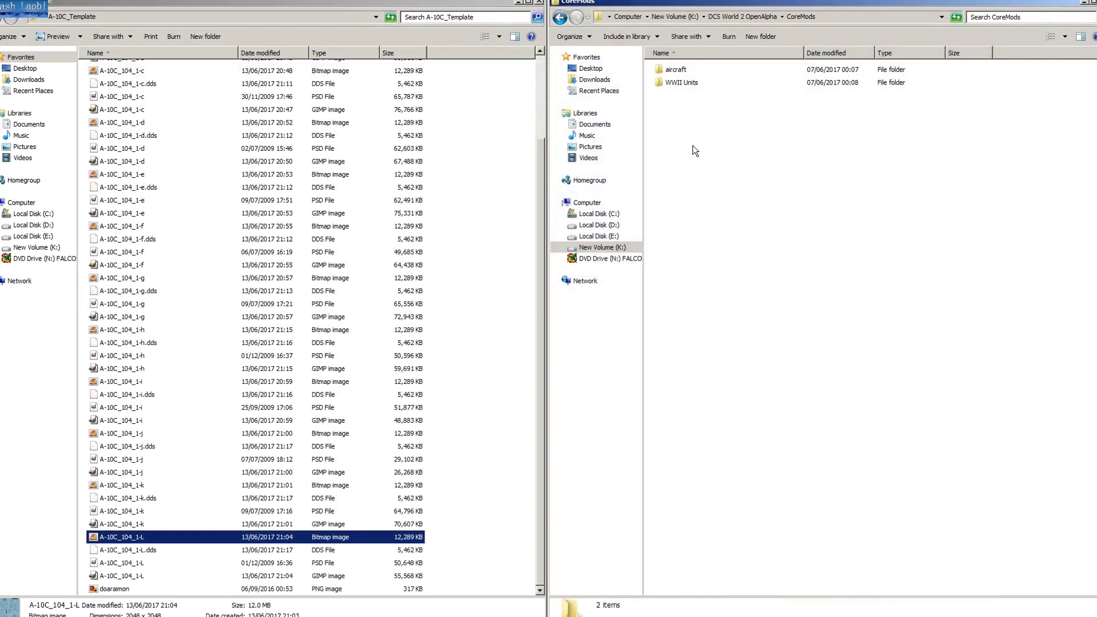
double_click(683, 70)
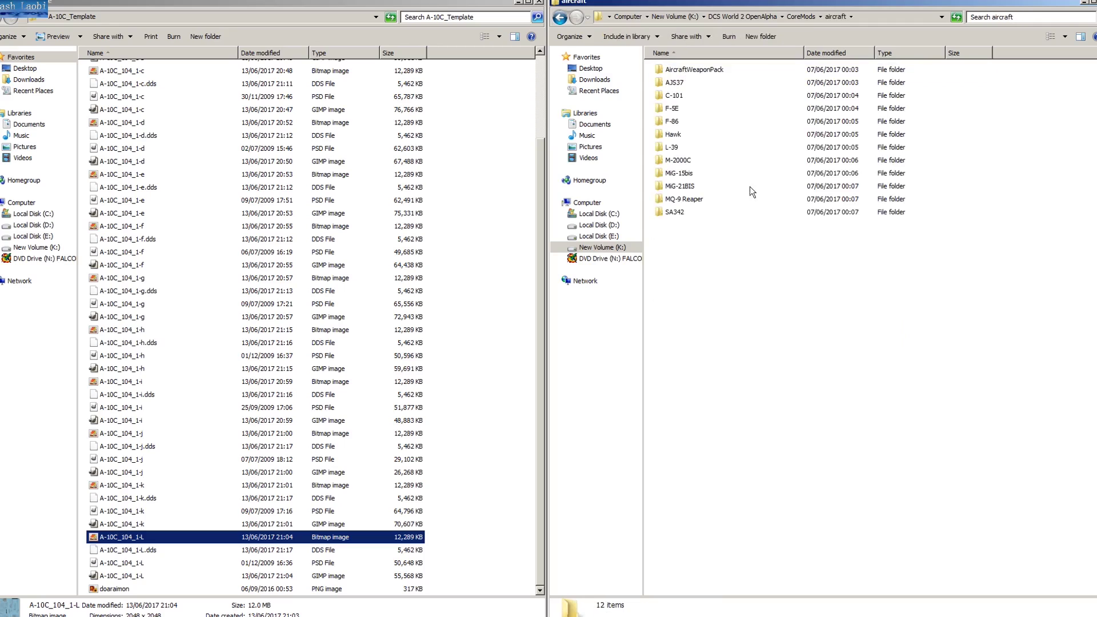
double_click(713, 186)
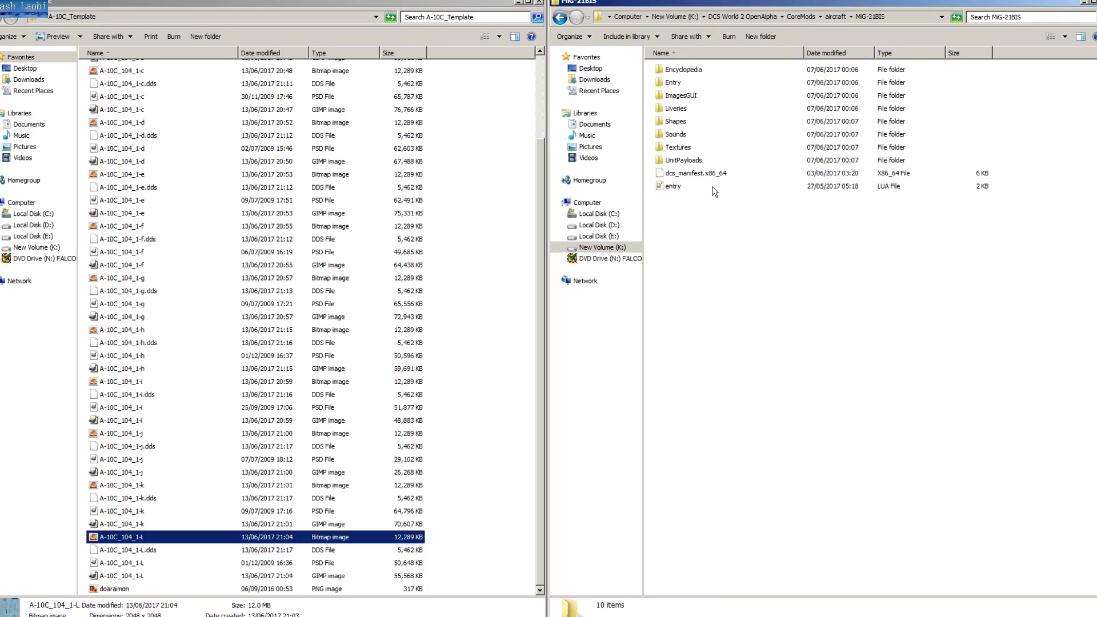
double_click(683, 69)
key(BackSpace)
key(BackSpace)
key(BackSpace)
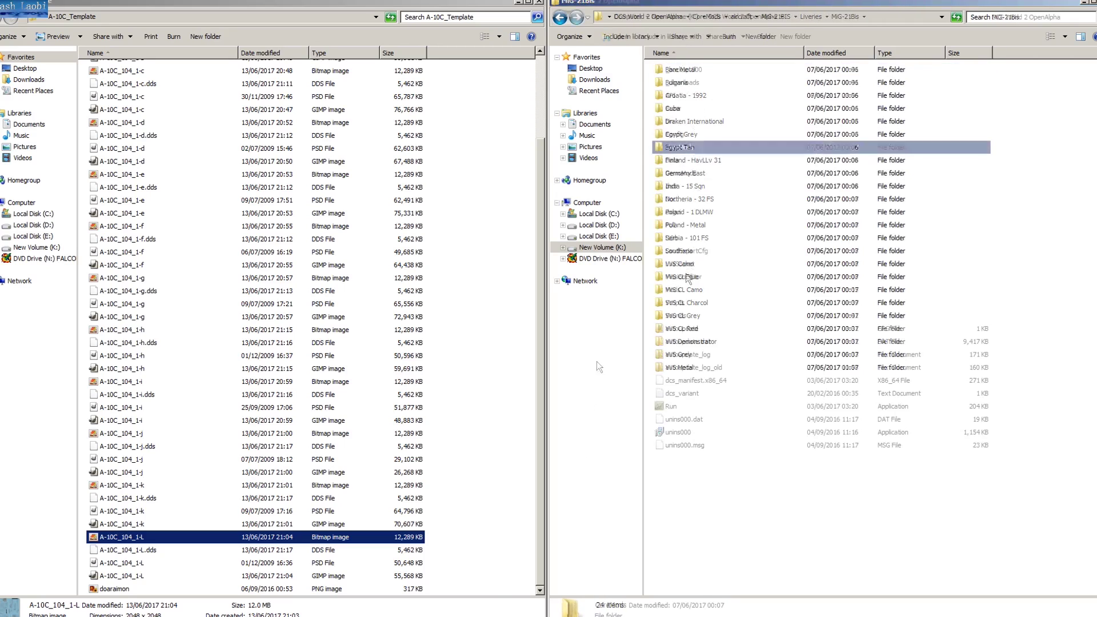
double_click(674, 107)
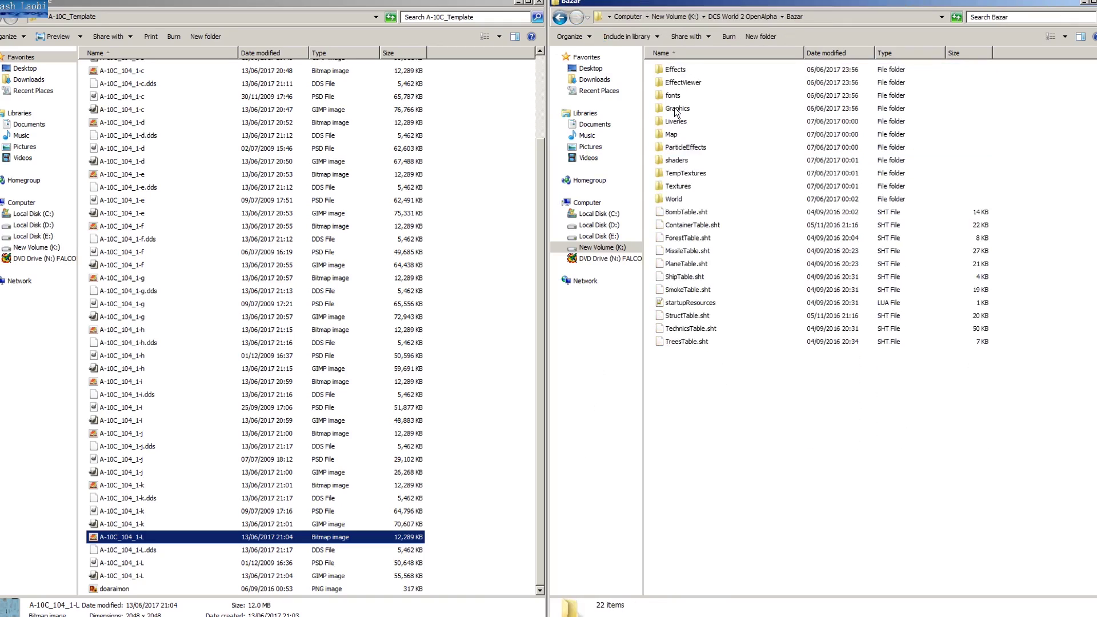
double_click(682, 121)
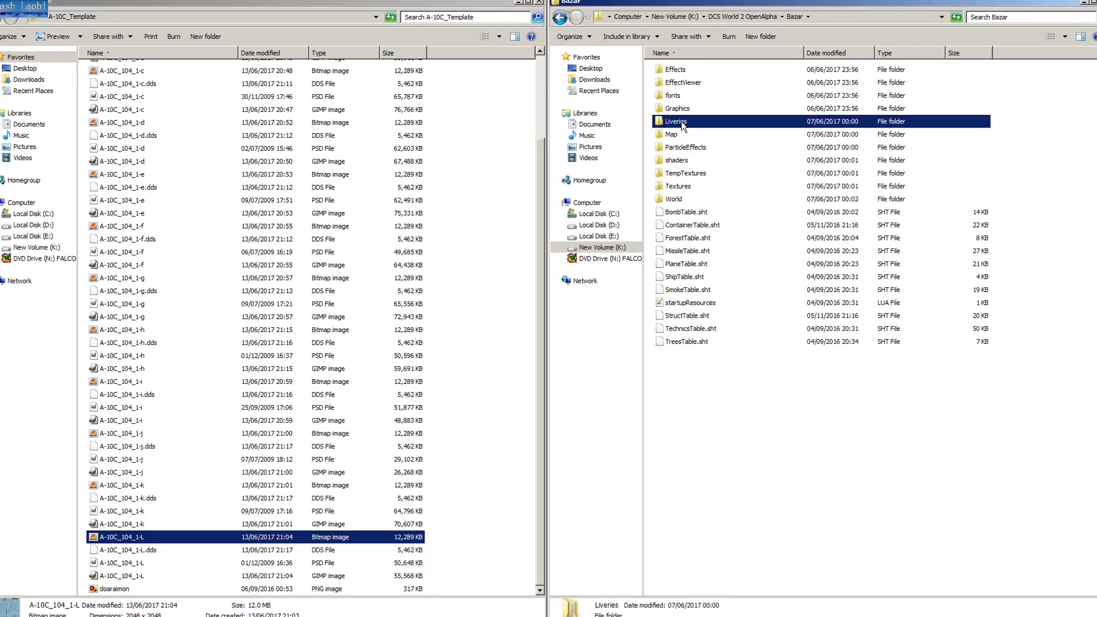
double_click(686, 199)
Create a new folder there named Laobi Blue 2
right_click(1036, 384)
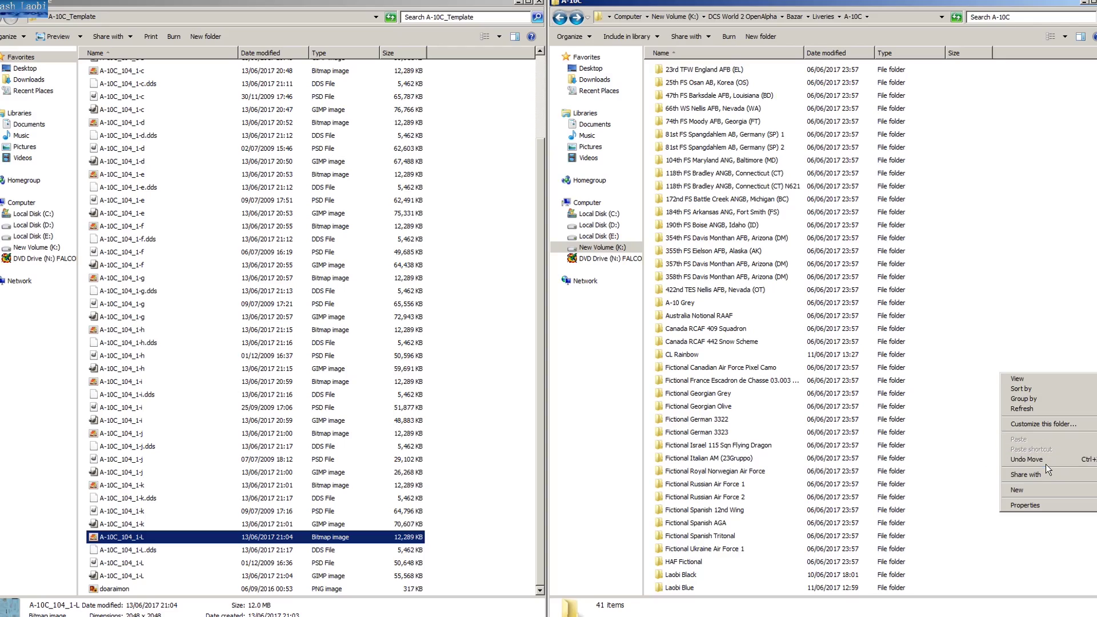
mouse_move(1042, 490)
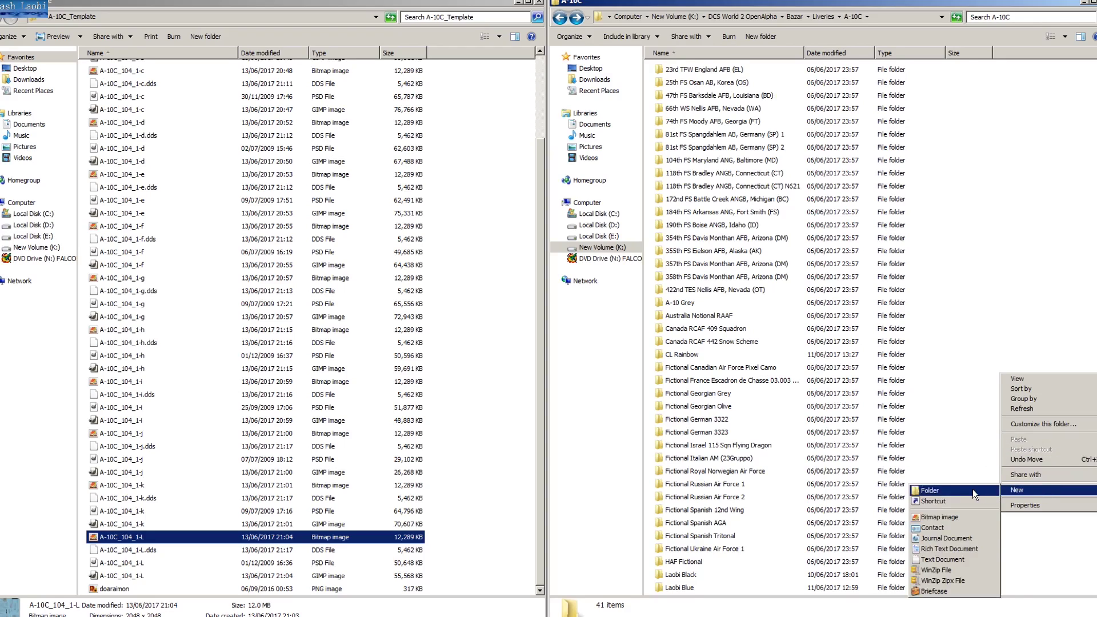
click(972, 490)
text(Laobi Blue 2)
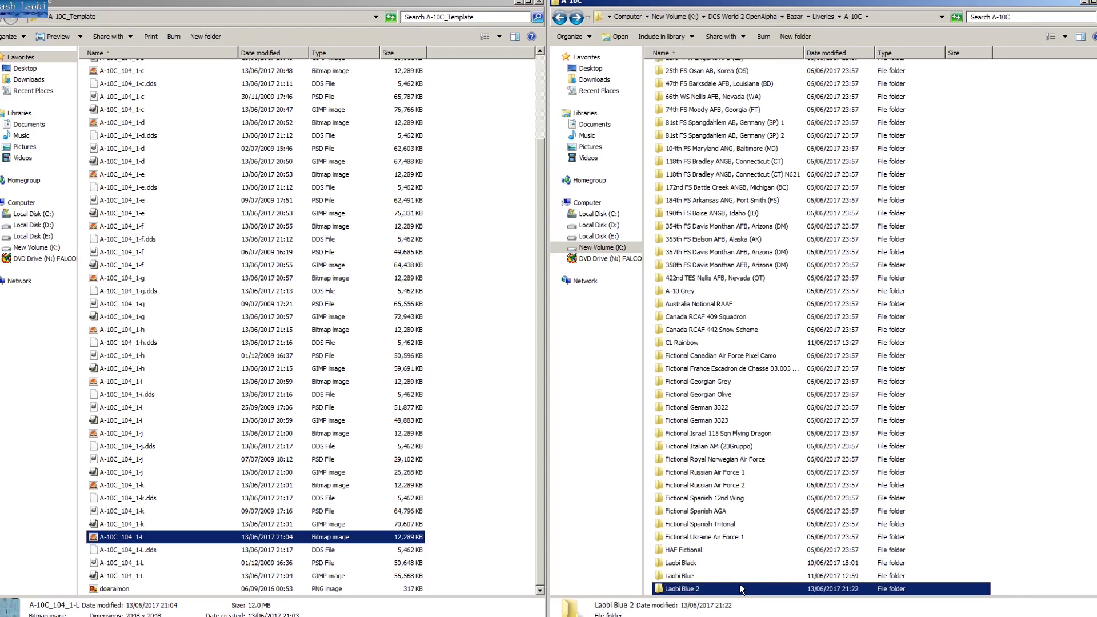
Paste the twelve DDS textures into the Laobi Blue 2 folder
double_click(735, 586)
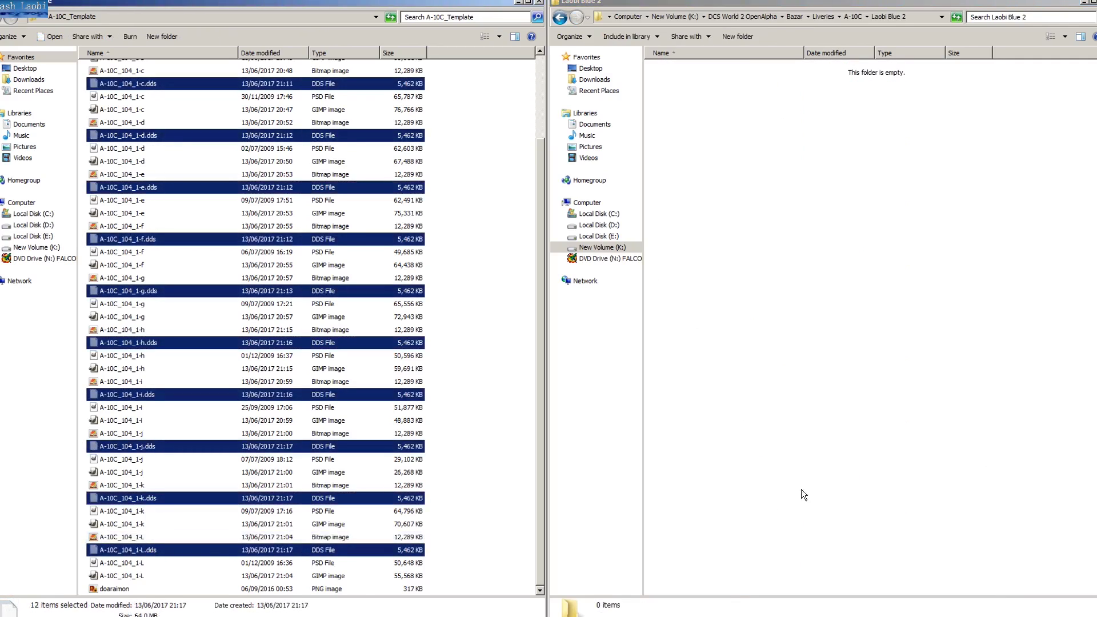
click(795, 274)
key(ctrl+v)
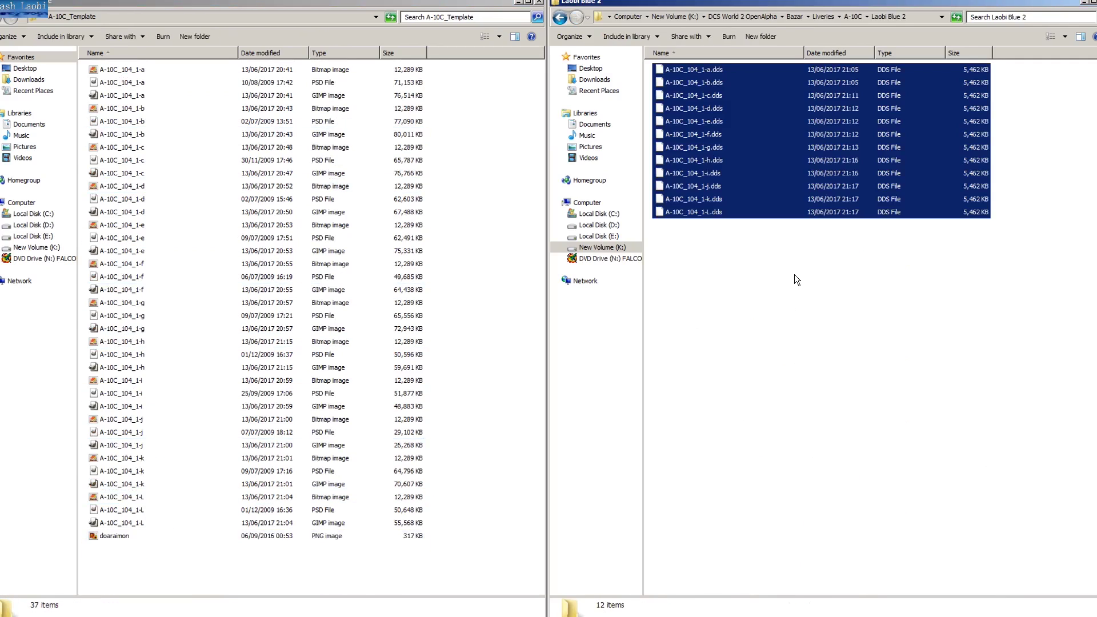
click(795, 274)
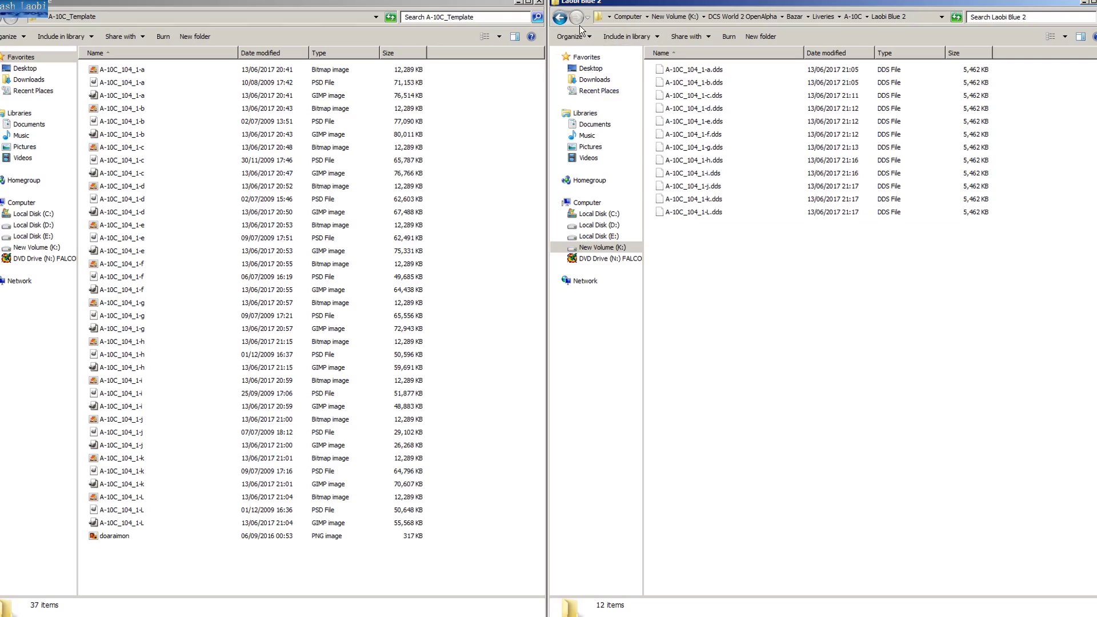
Copy description.lua from the HAF Fictional livery into Laobi Blue 2
click(561, 18)
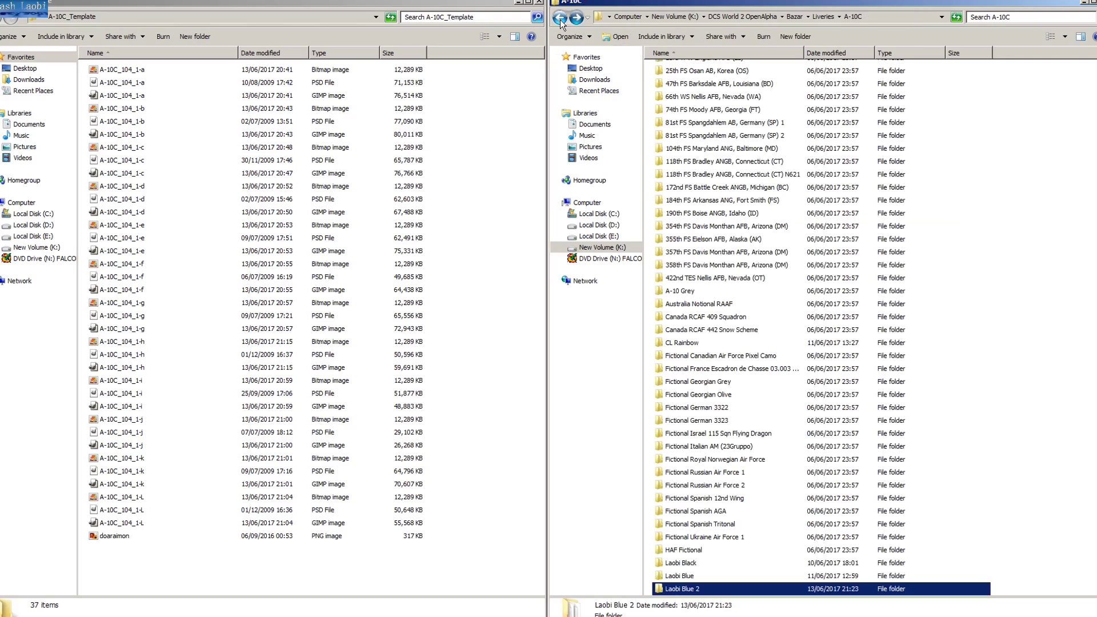
double_click(693, 549)
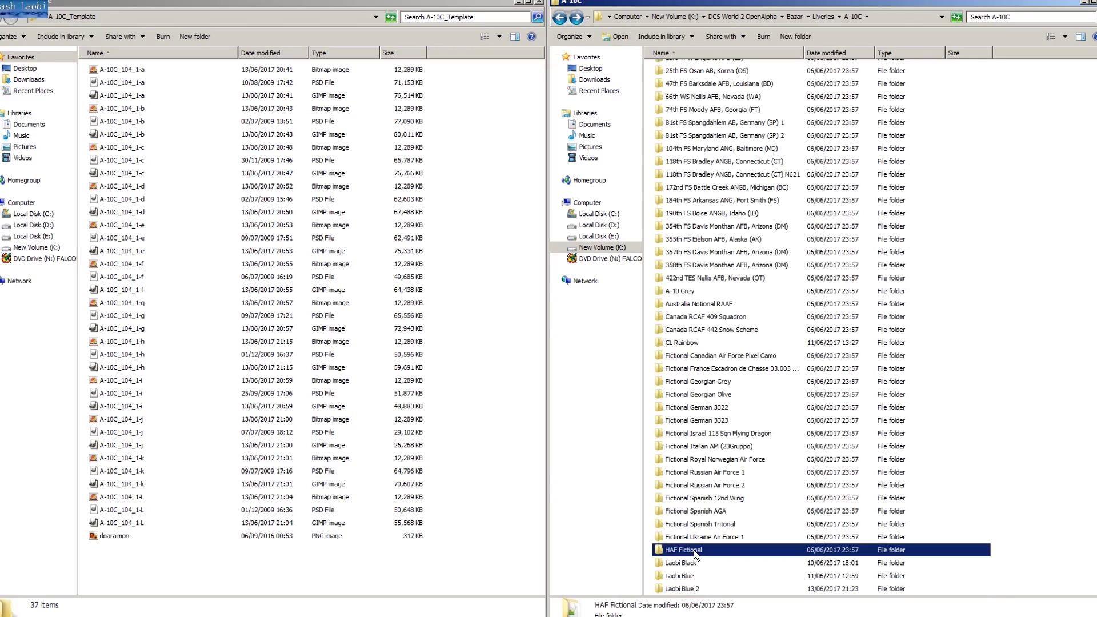
click(686, 72)
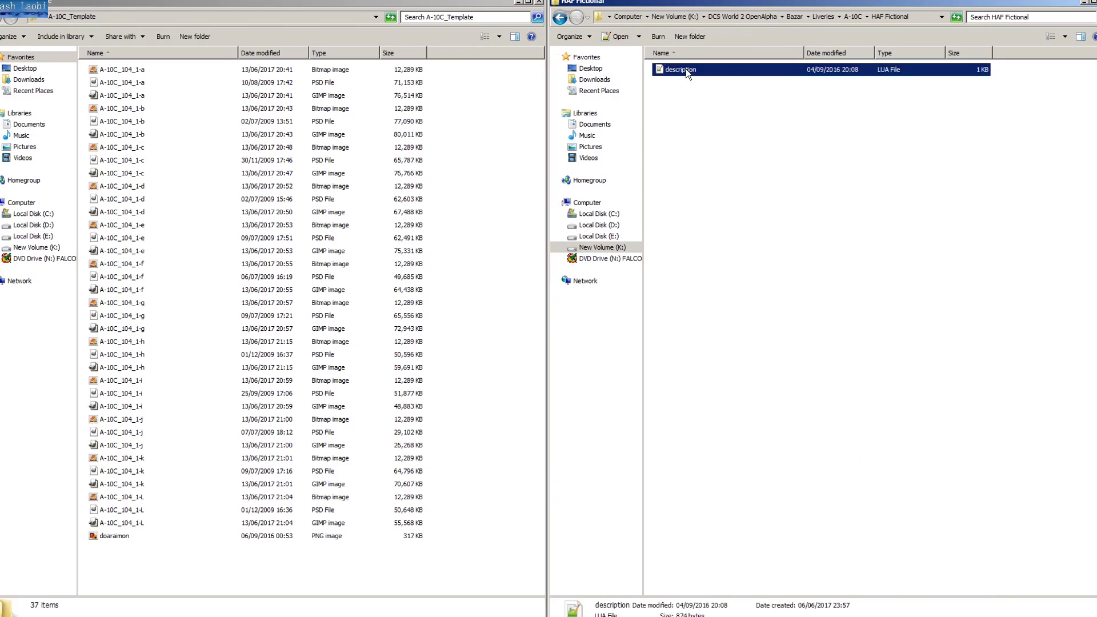
key(BackSpace)
key(BackSpace)
key(ctrl+v)
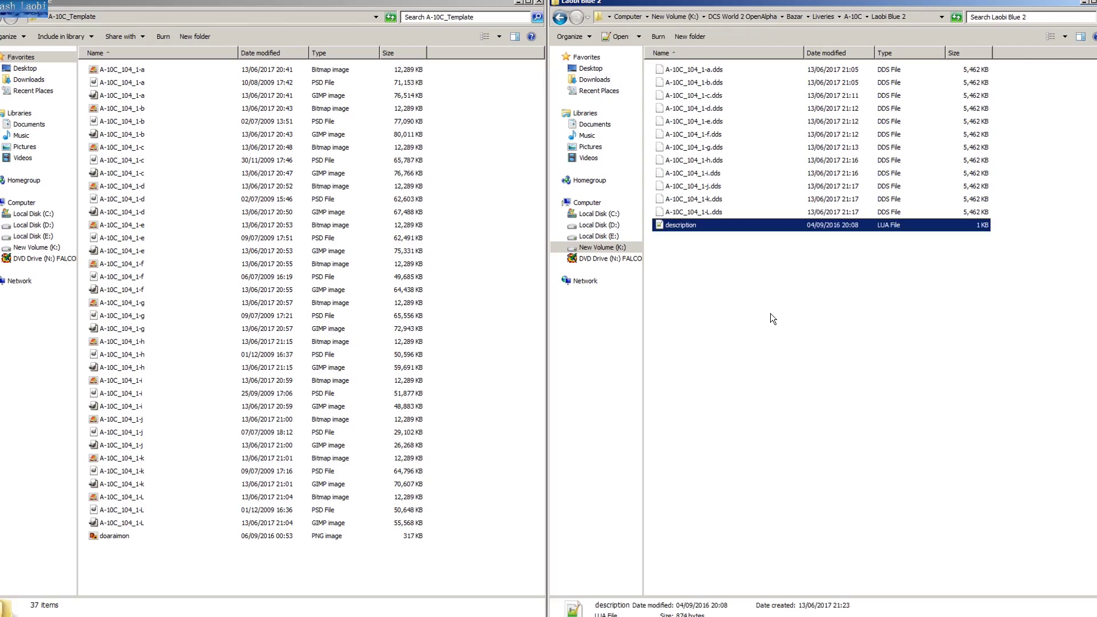
Open description.lua and paste the first DDS texture name over the HAF-a10c entry
key(Return)
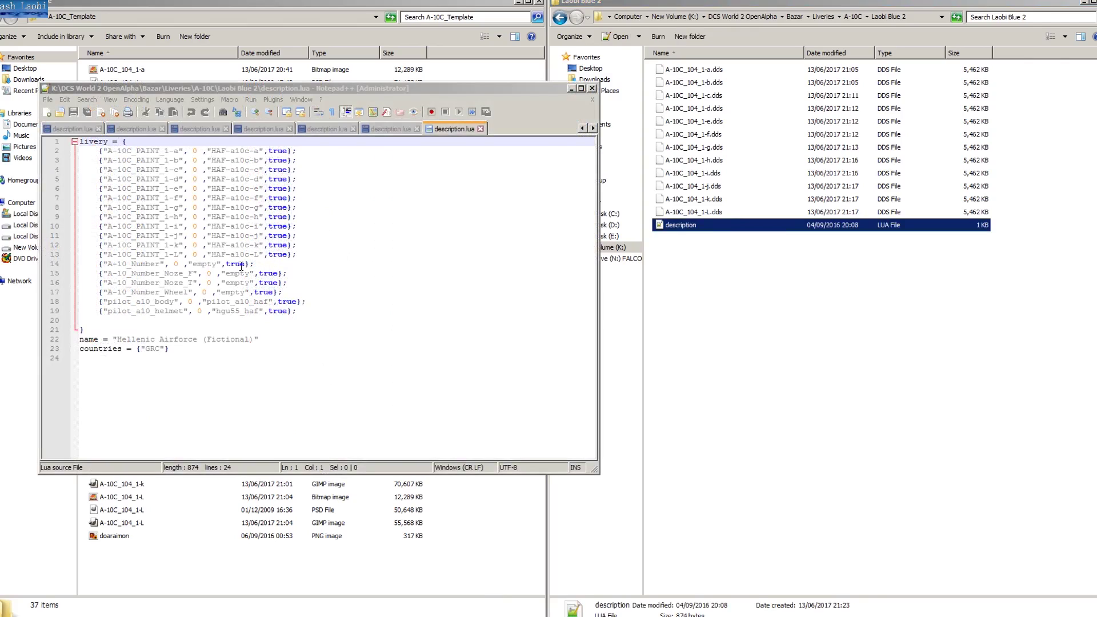
click(695, 69)
double_click(232, 151)
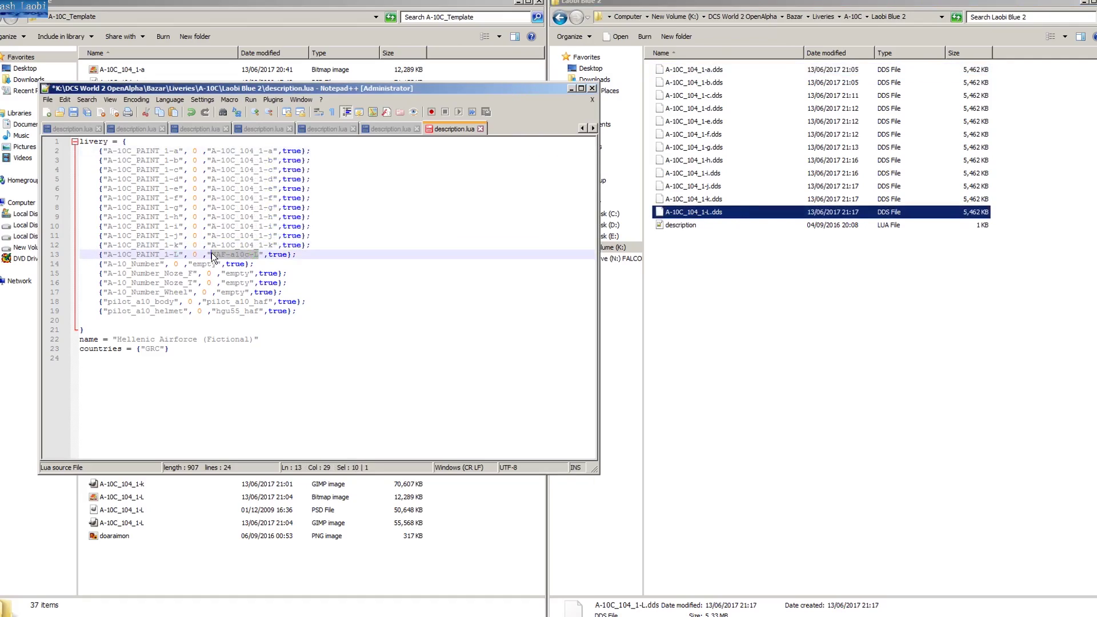
text(A-10C_104_1-)
text(L)
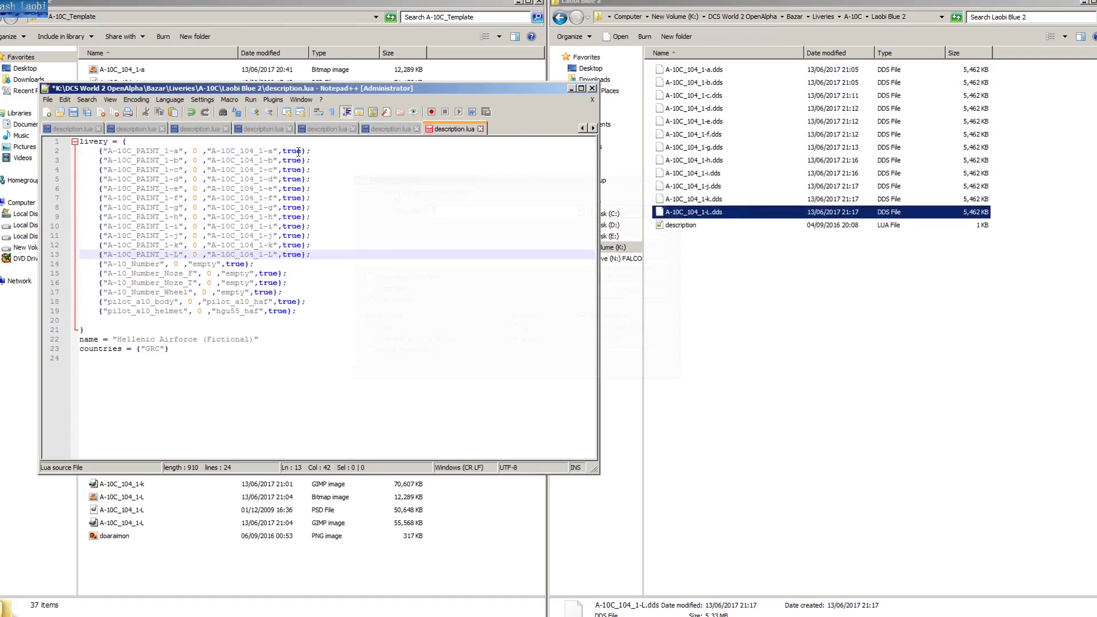
Use Find and Replace to change the paint entries' true values to false
key(ctrl+h)
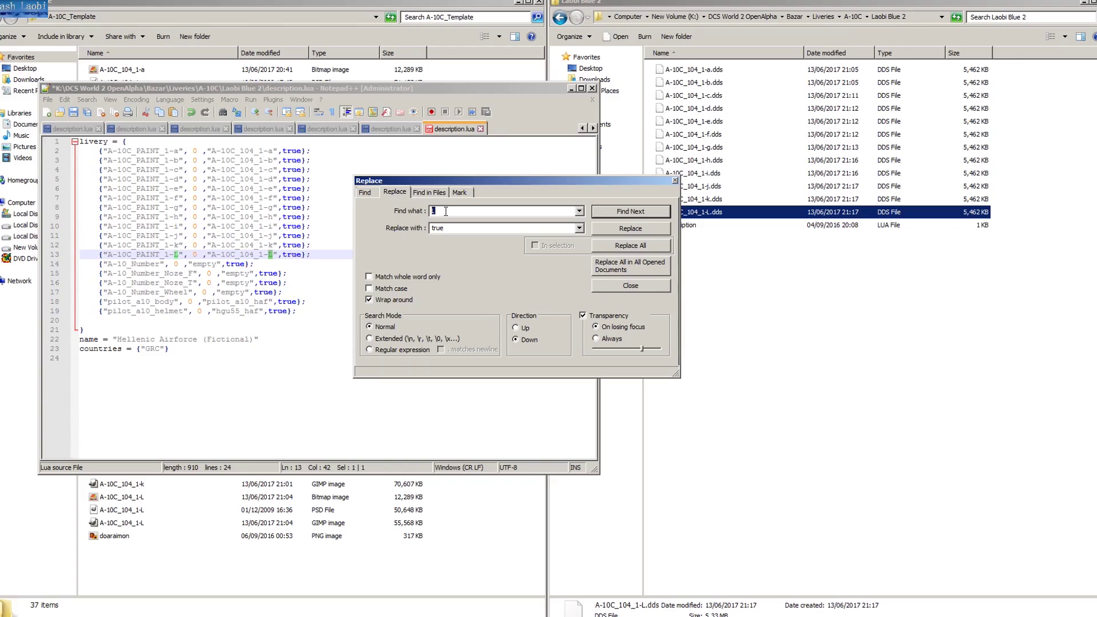
text(T)
text(tr)
text(ue)
click(629, 228)
click(630, 228)
key(Tab)
text(false)
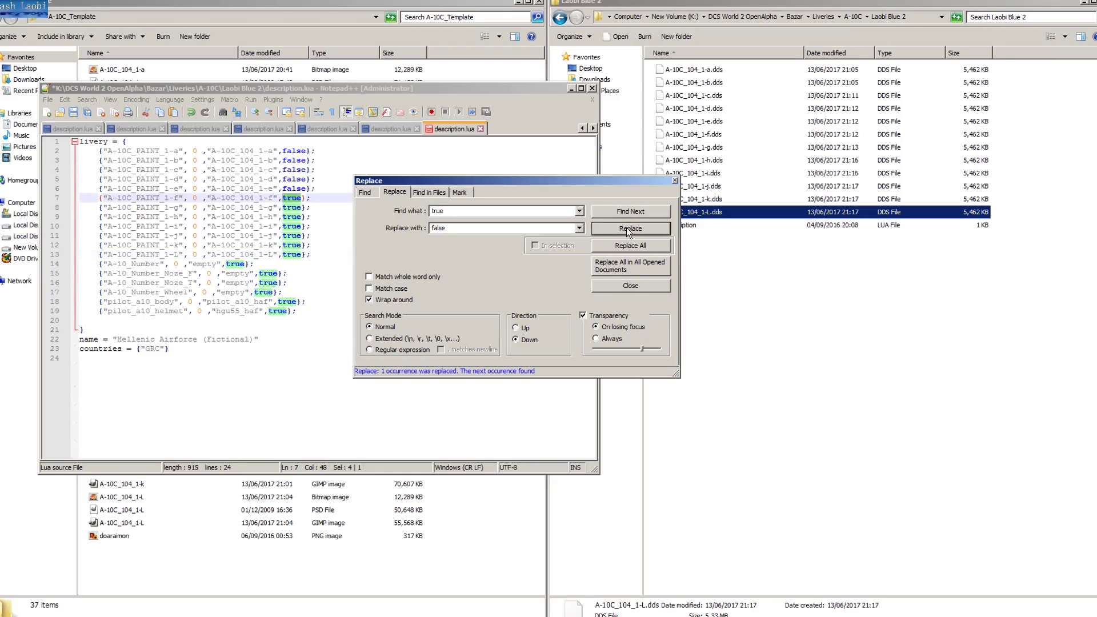
click(627, 227)
click(627, 227)
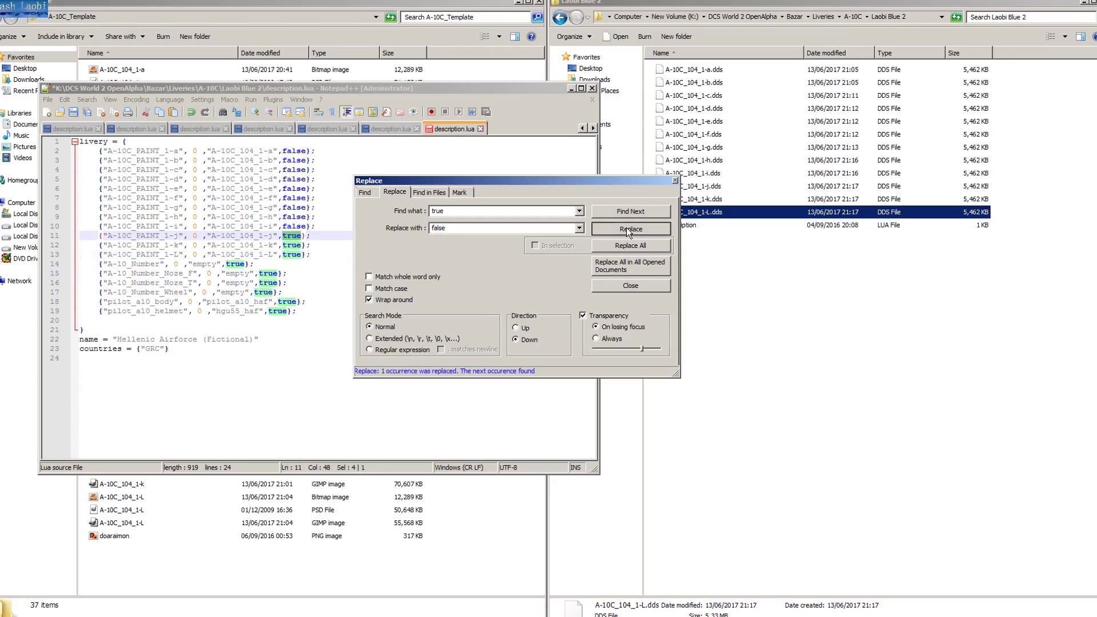
click(627, 227)
click(626, 227)
click(627, 227)
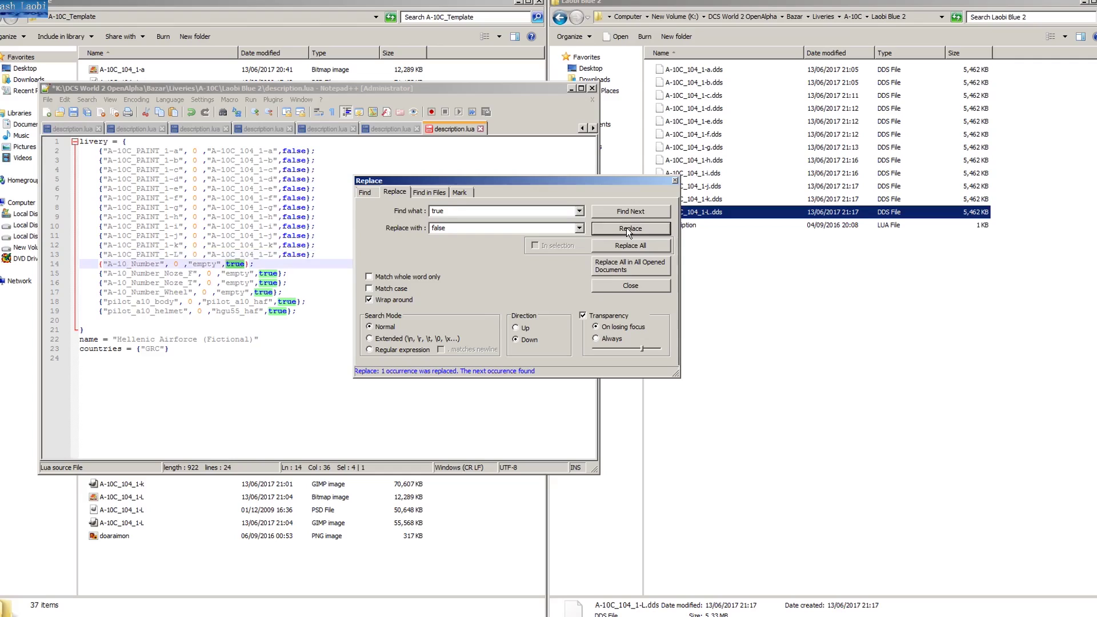
Select the old livery name on line 22 and the GRC country code on line 23
key(Escape)
double_click(117, 339)
text(Laobi Blue 2)
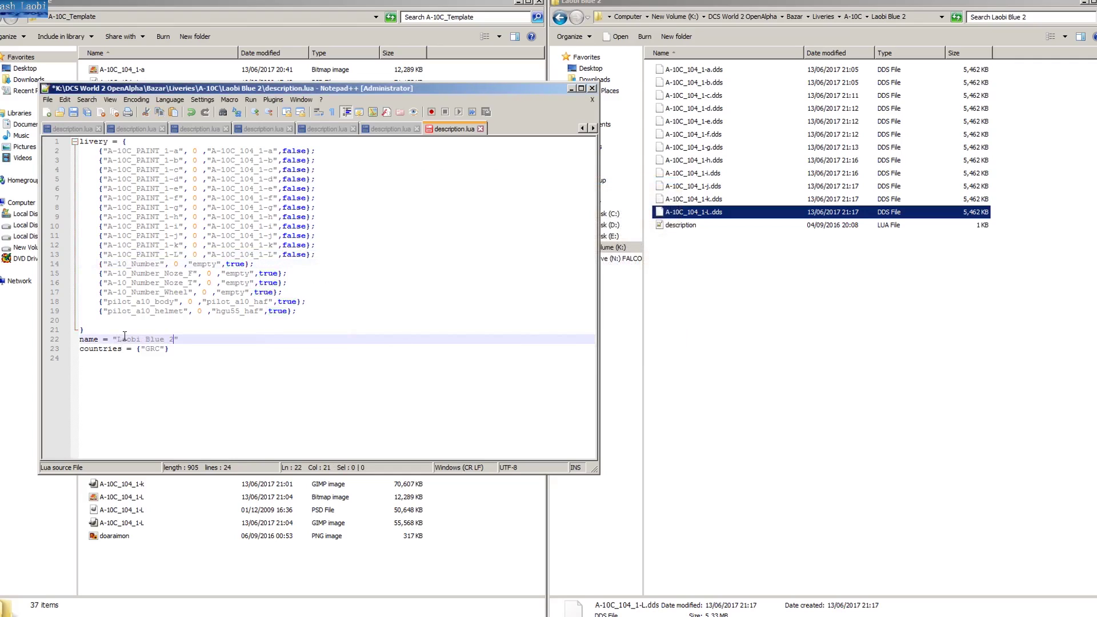
double_click(150, 349)
text(USA)
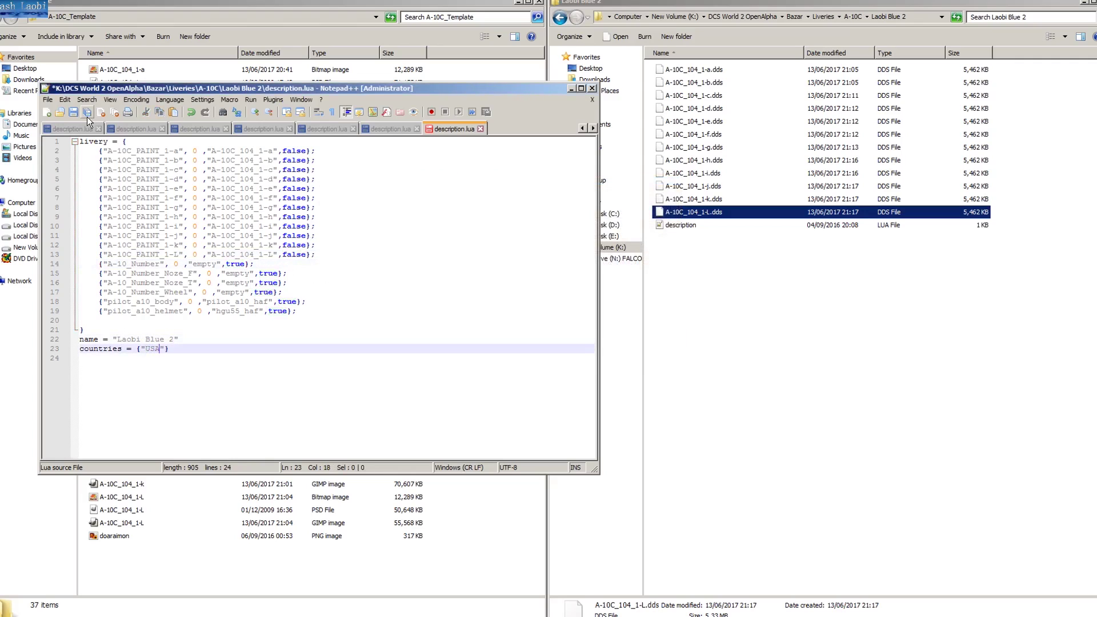